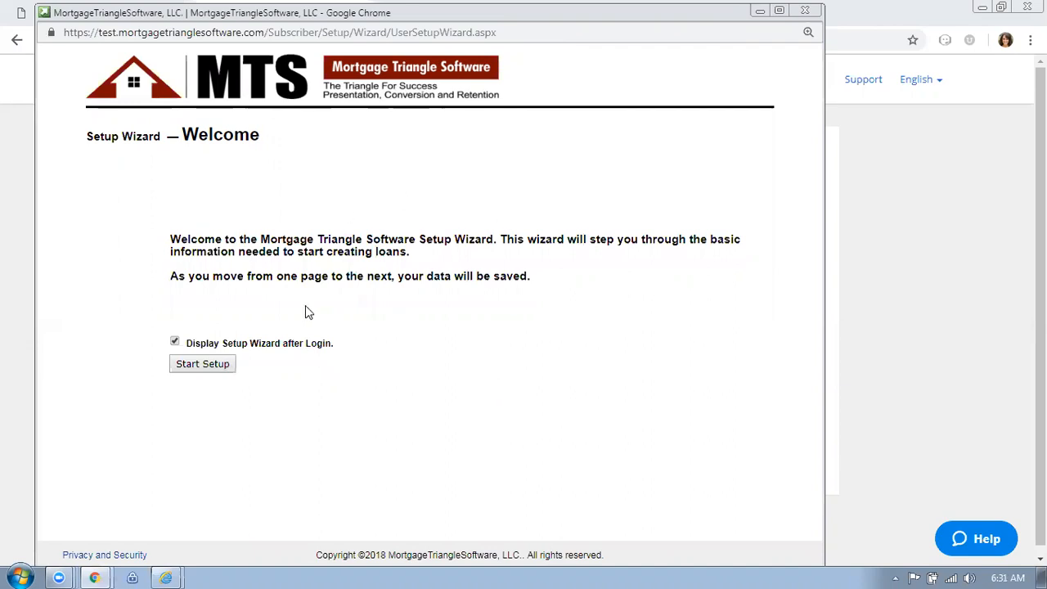
Stop the Setup Wizard from displaying after login, close its window and return to the CRM Dashboard
left_click(175, 343)
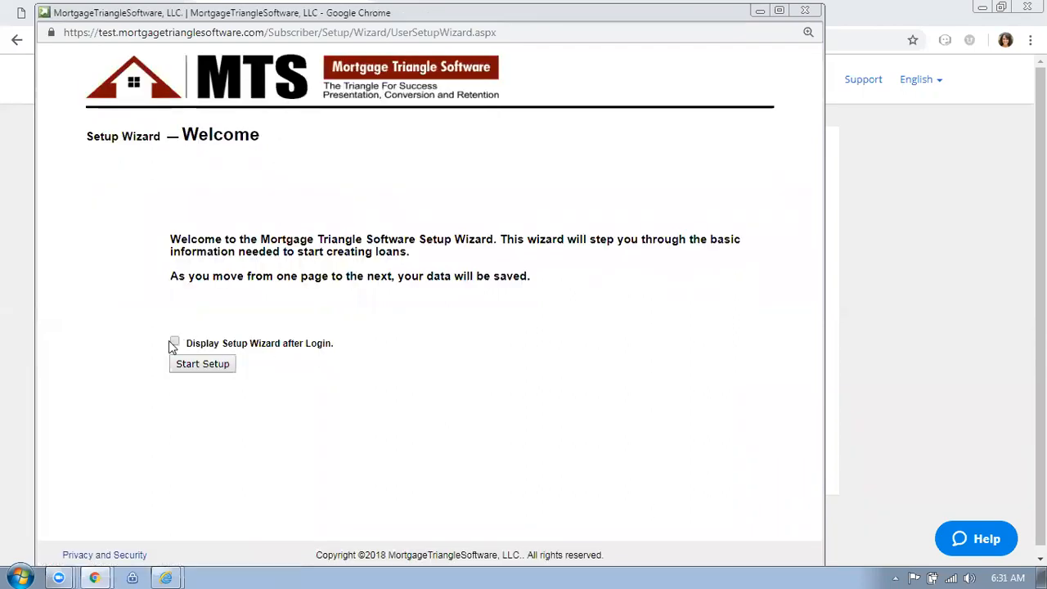
left_click(805, 11)
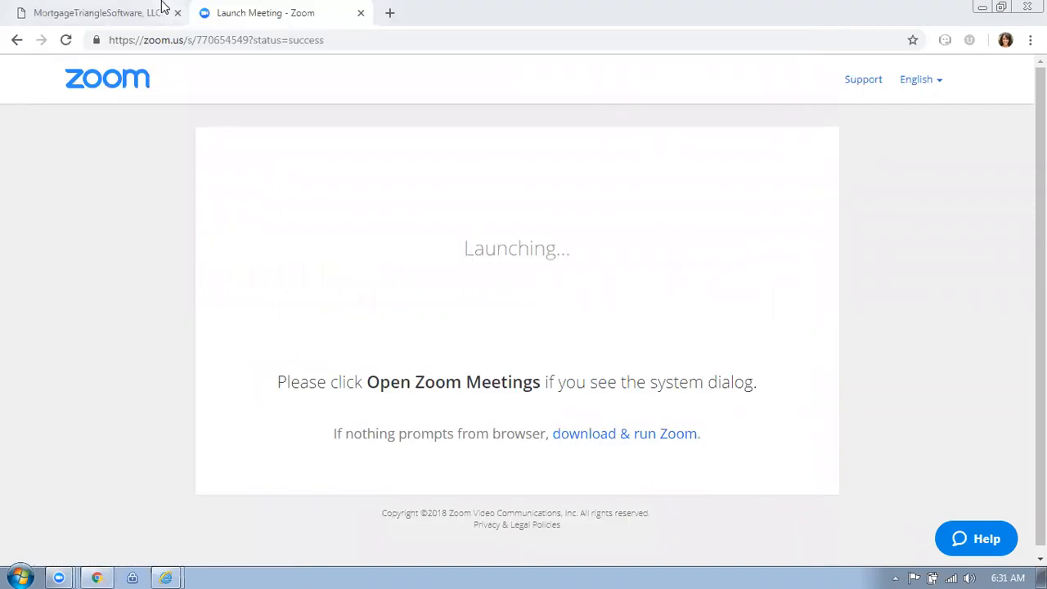
left_click(124, 16)
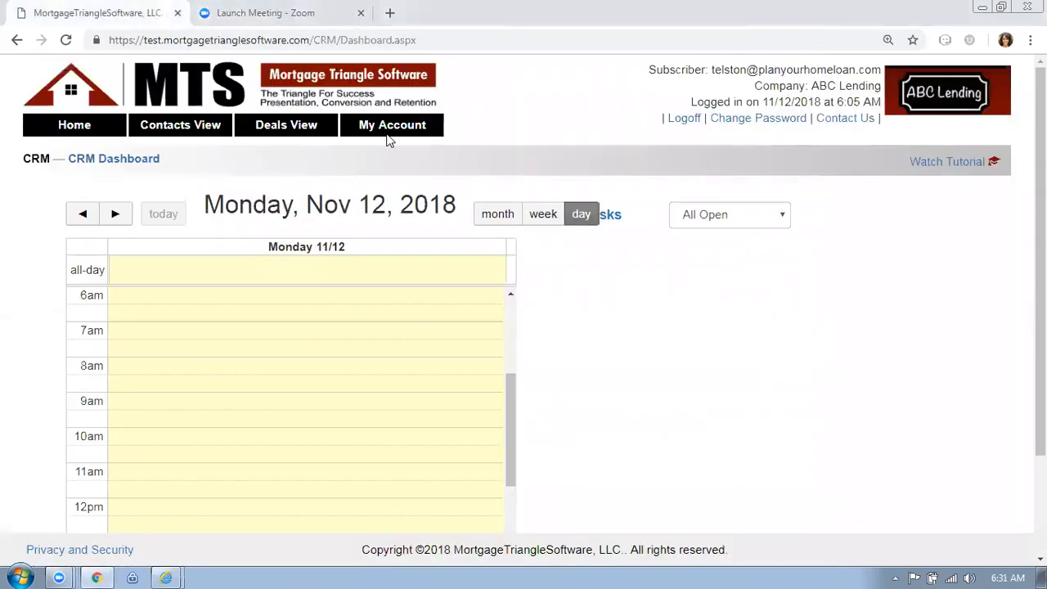
Reopen the Setup Wizard for the account and start the setup at Company Information
mouse_move(390, 124)
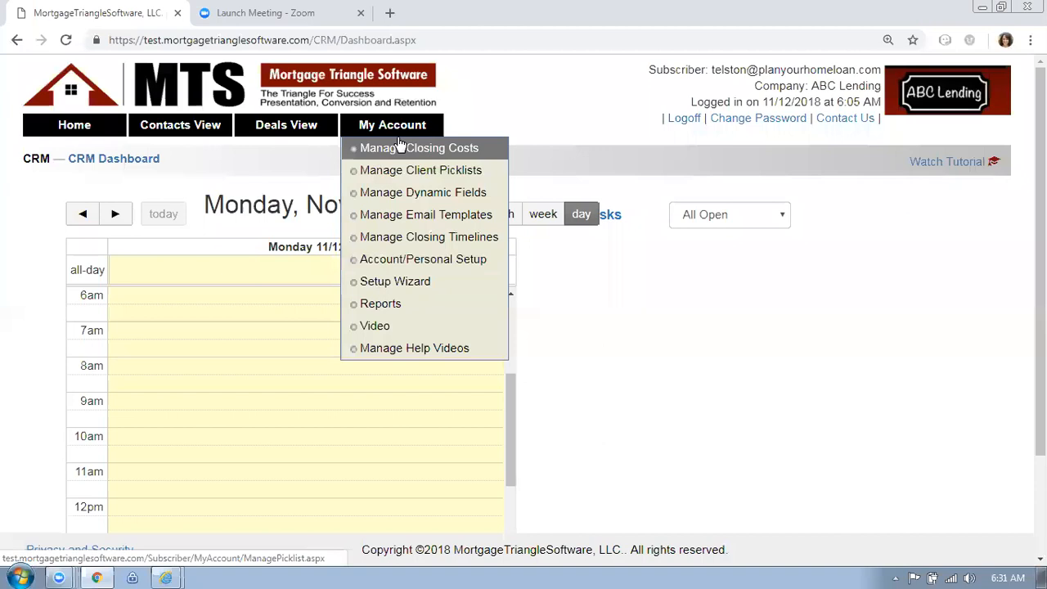
left_click(375, 281)
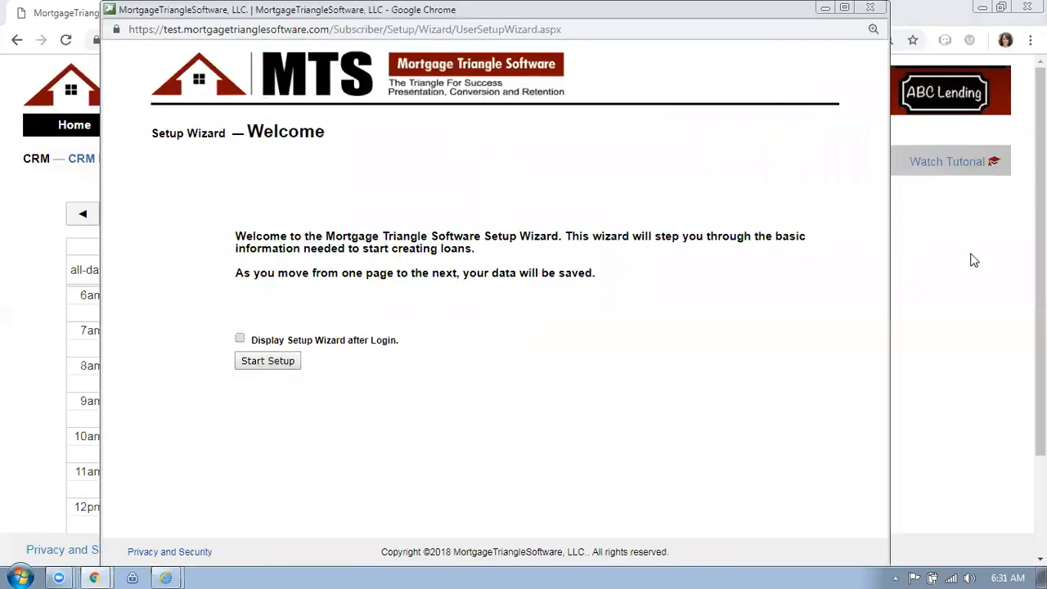
left_click(273, 365)
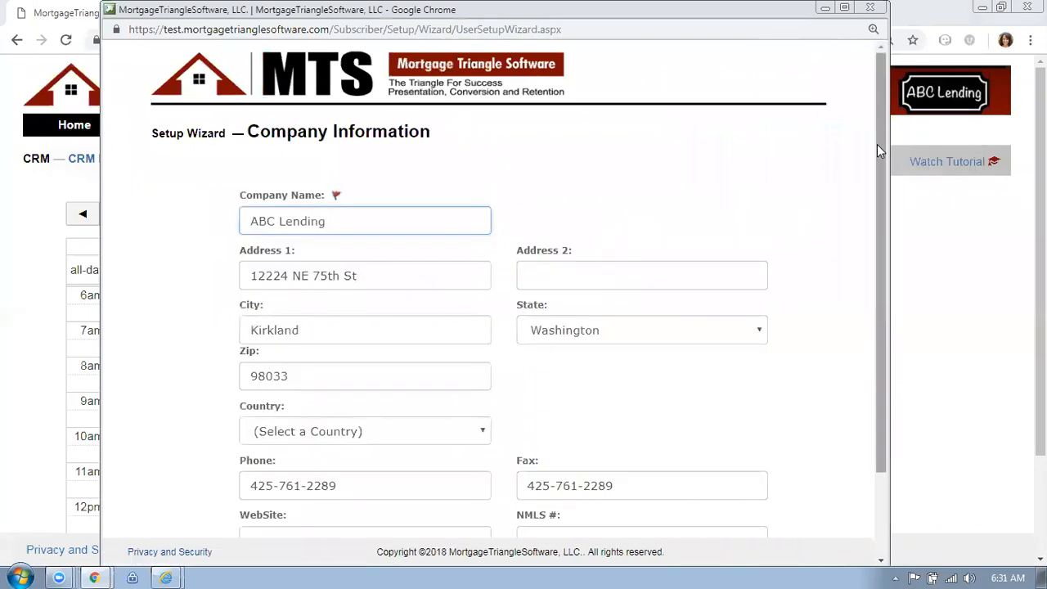
Advance through the company, personal information and Upload Logo pages to PDF Reports Setup, keeping the existing entries
scroll(877, 144, "down", 3)
left_click(434, 488)
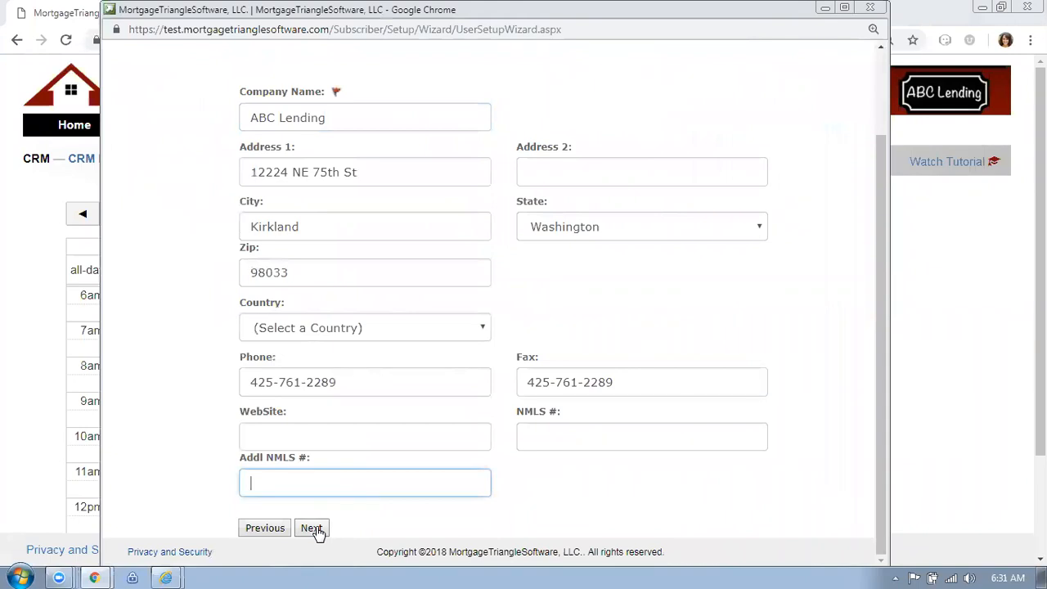
left_click(311, 529)
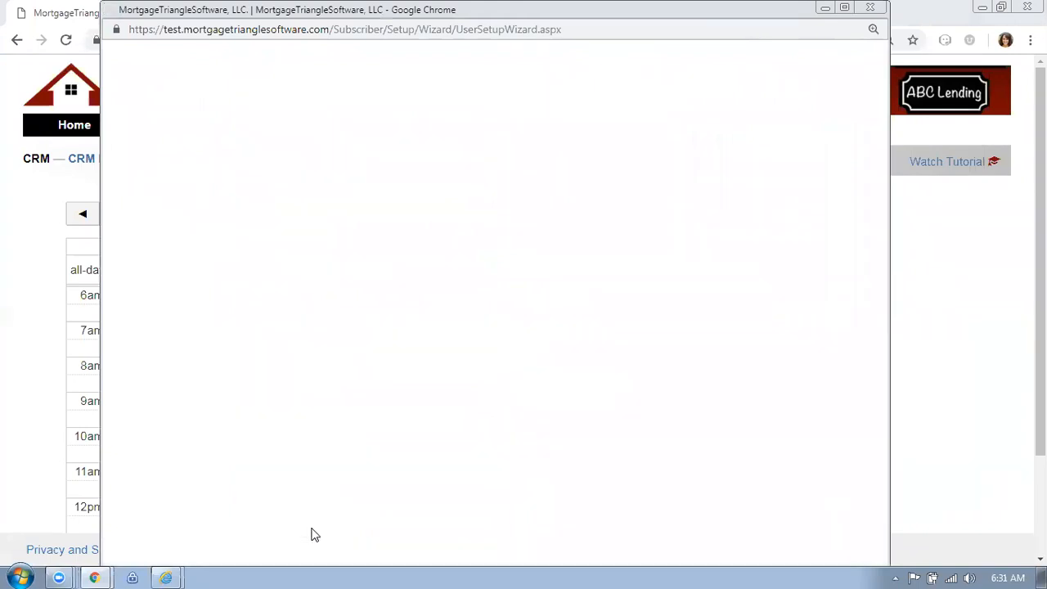
scroll(874, 194, "down", 2)
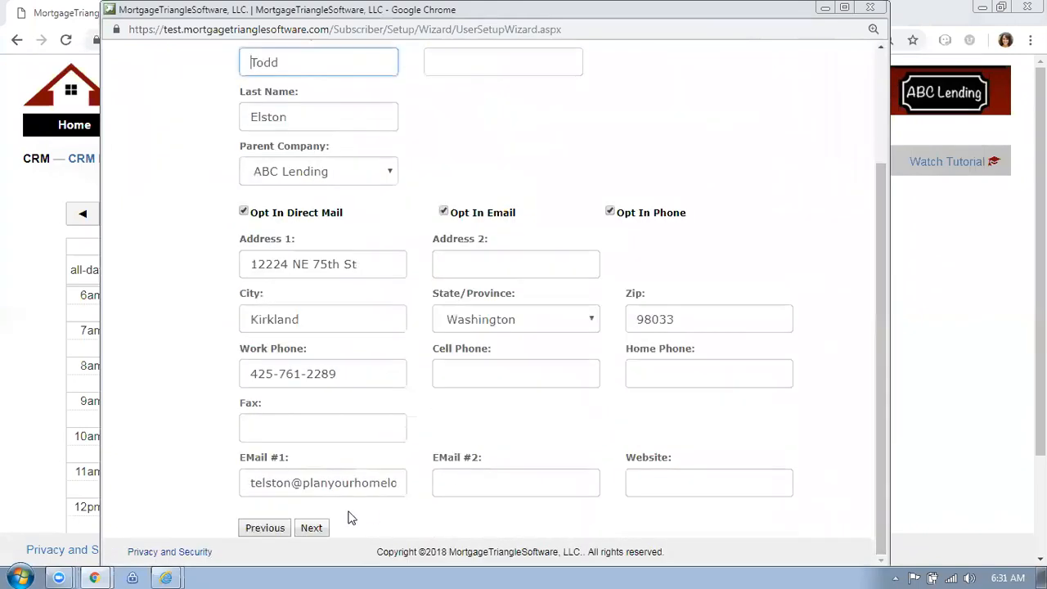
left_click(312, 530)
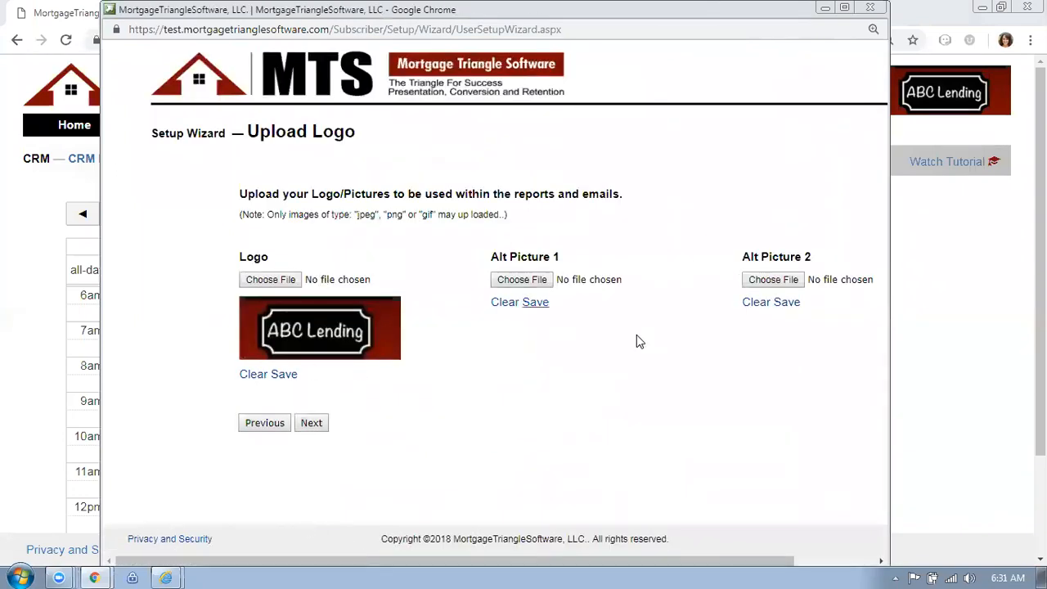
left_click(311, 424)
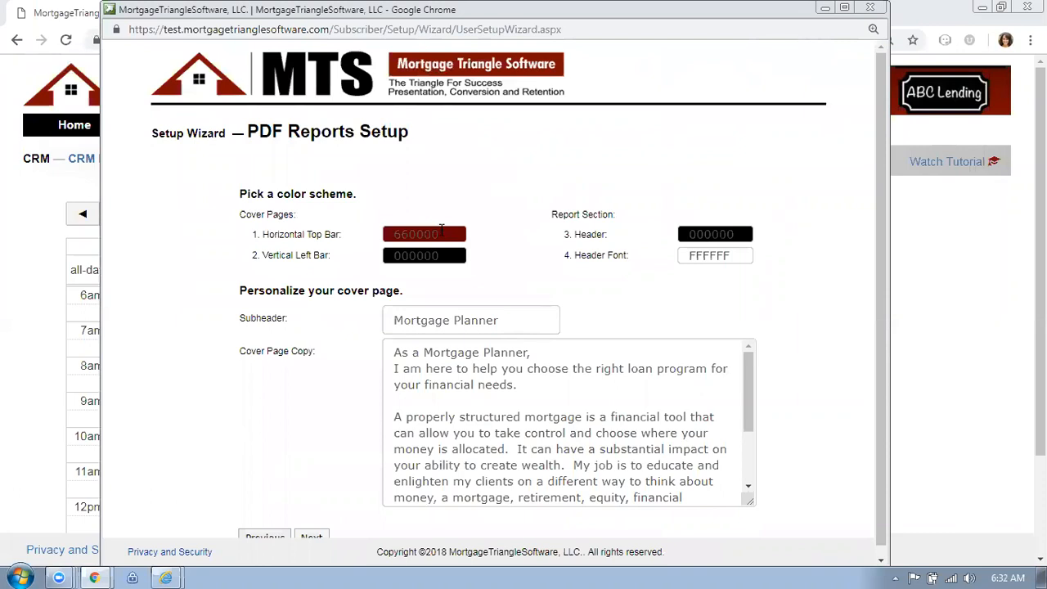
Inspect the color choices for the cover page's Horizontal Top Bar without picking a new color
left_click(442, 234)
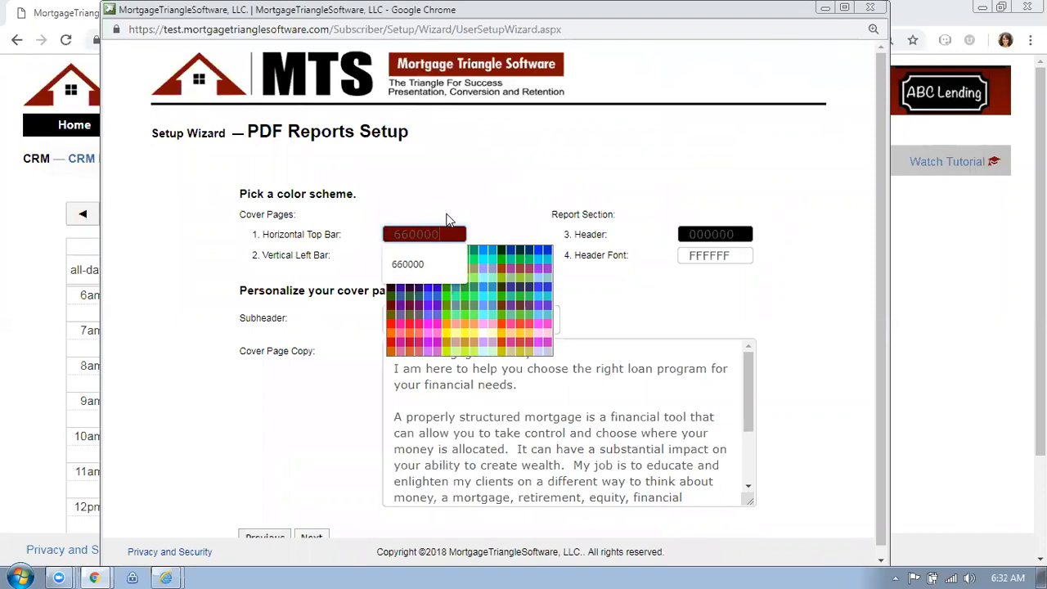
left_click(452, 188)
left_click(446, 233)
left_click(445, 176)
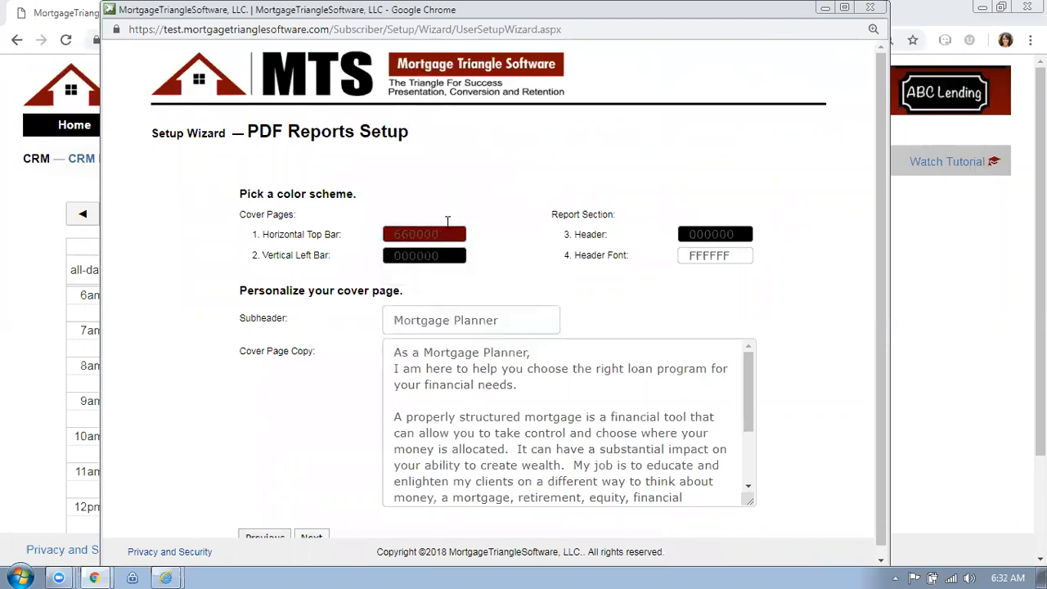
Keep the existing cover page copy and continue to the Subscriber Closing Costs page
mouse_move(752, 385)
left_mouse_down()
mouse_move(746, 425)
mouse_move(749, 369)
left_mouse_up()
left_click_drag(884, 175, 886, 250)
left_click(311, 530)
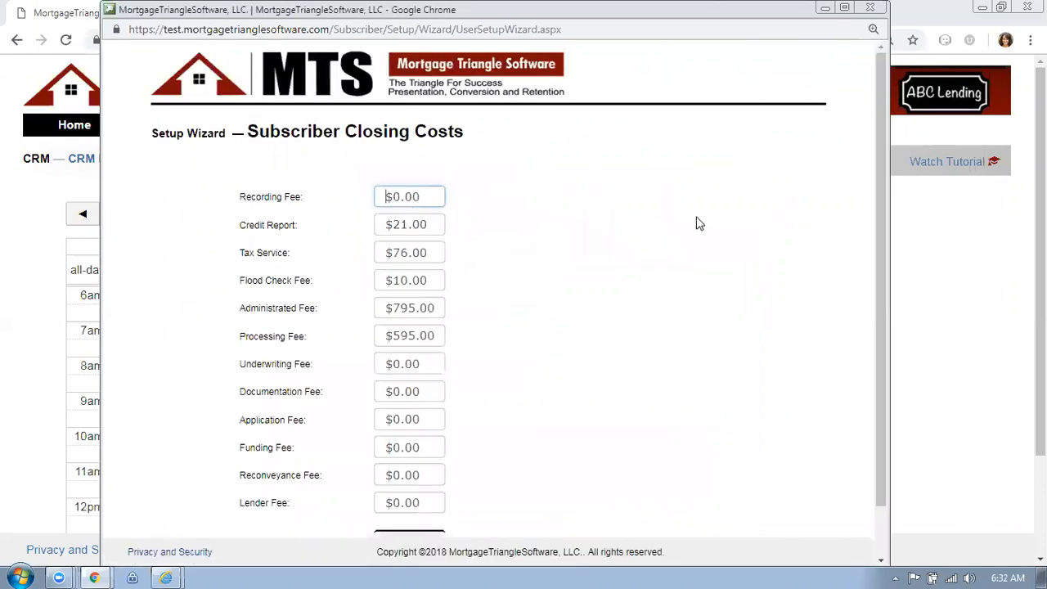
Review the default closing cost fees and continue to the Closing Timeline Date Defaults page
left_click_drag(880, 175, 881, 216)
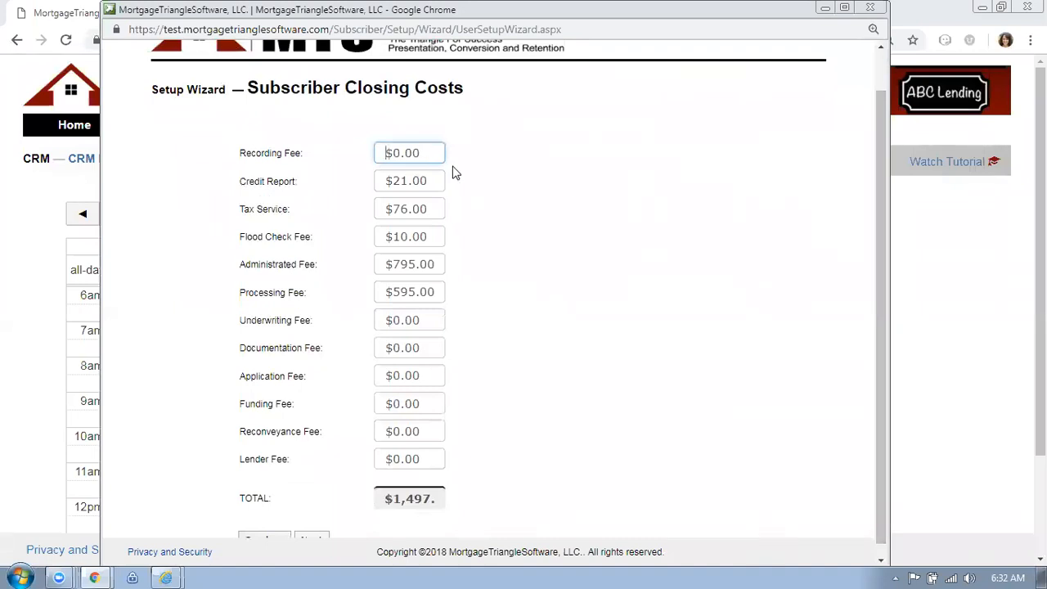
left_click_drag(884, 139, 881, 153)
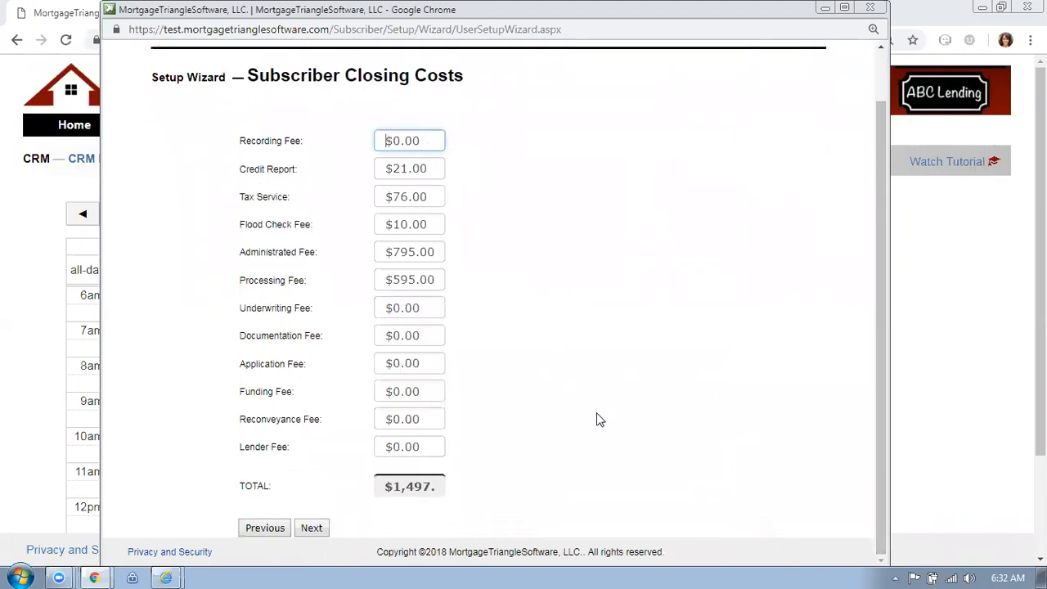
left_click_drag(409, 520, 599, 179)
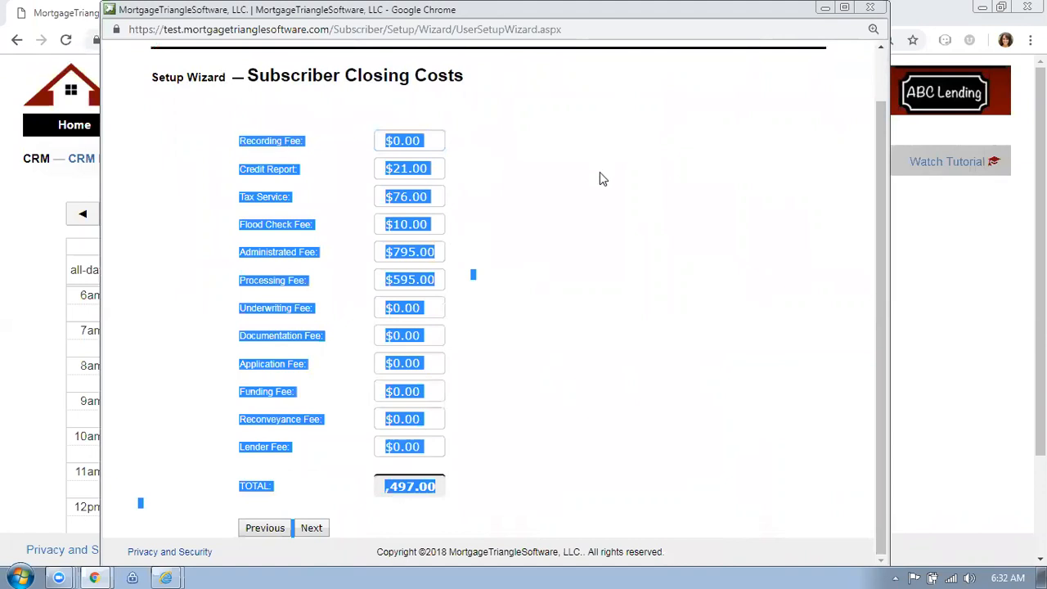
left_click(311, 528)
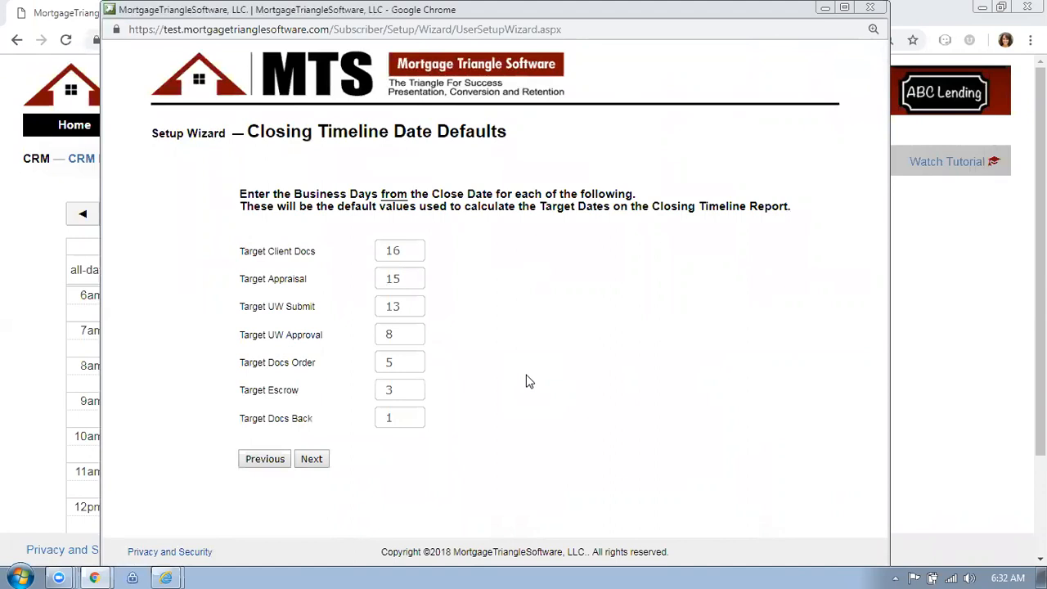
Examine the business-day defaults for Target Docs Back, Target Escrow, Target Docs Order and Target Client Docs
left_click_drag(296, 194, 380, 187)
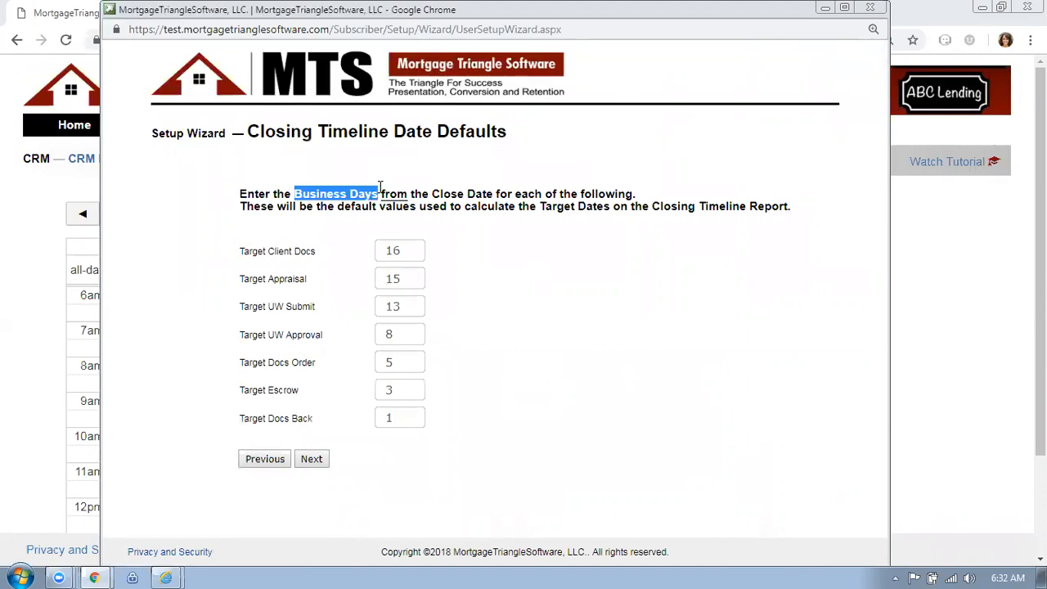
left_click(482, 286)
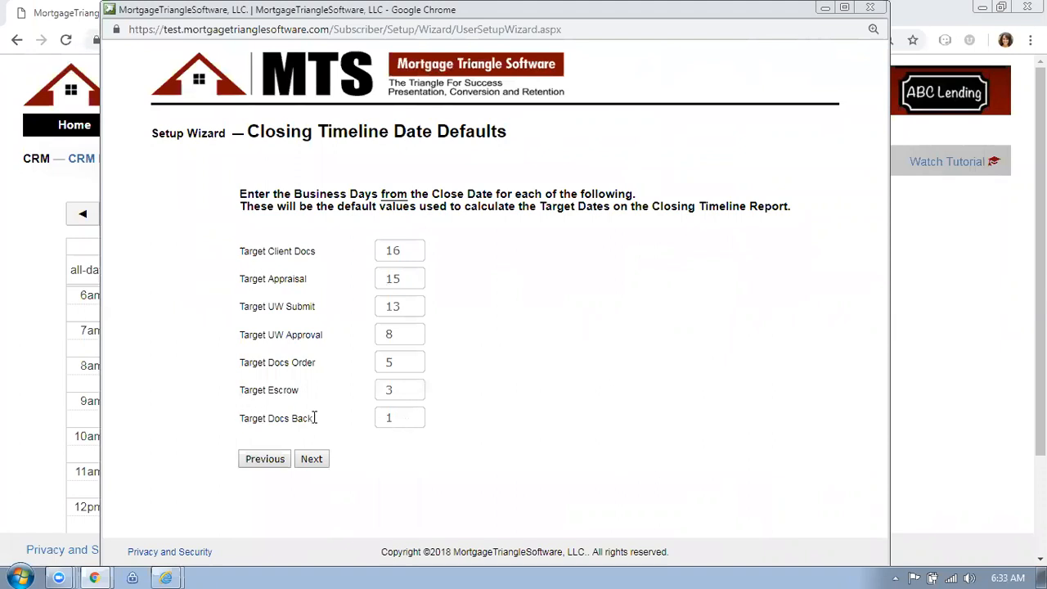
left_click(407, 417)
left_click_drag(242, 387, 302, 398)
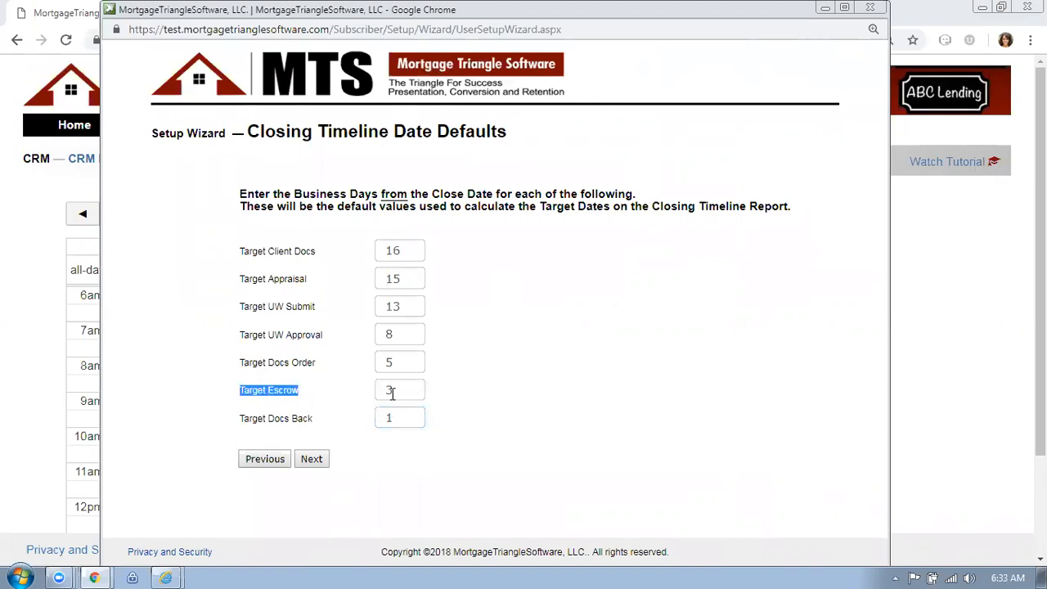
left_click(407, 392)
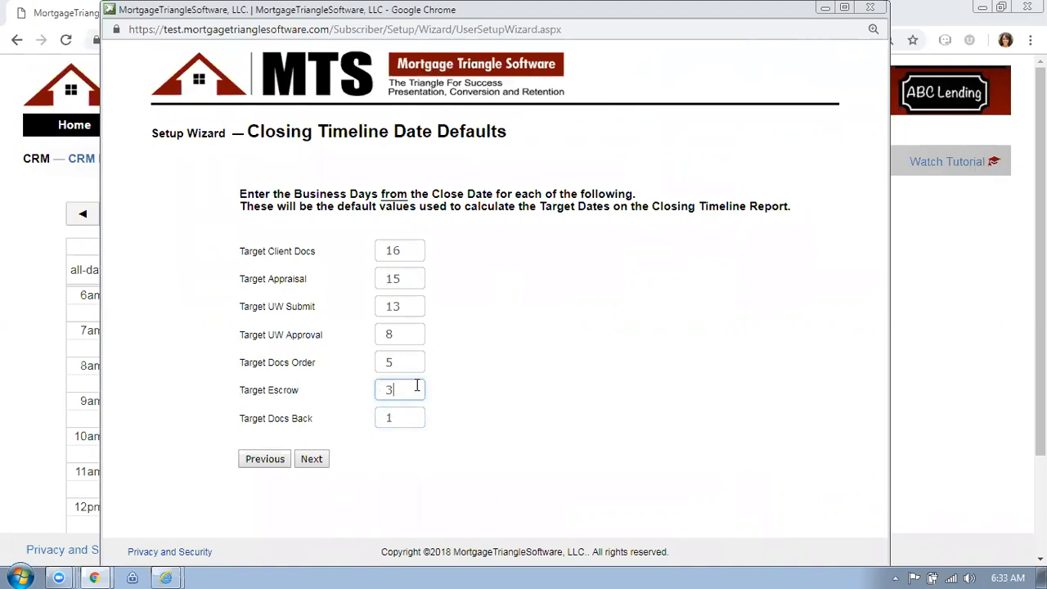
left_click_drag(238, 361, 291, 361)
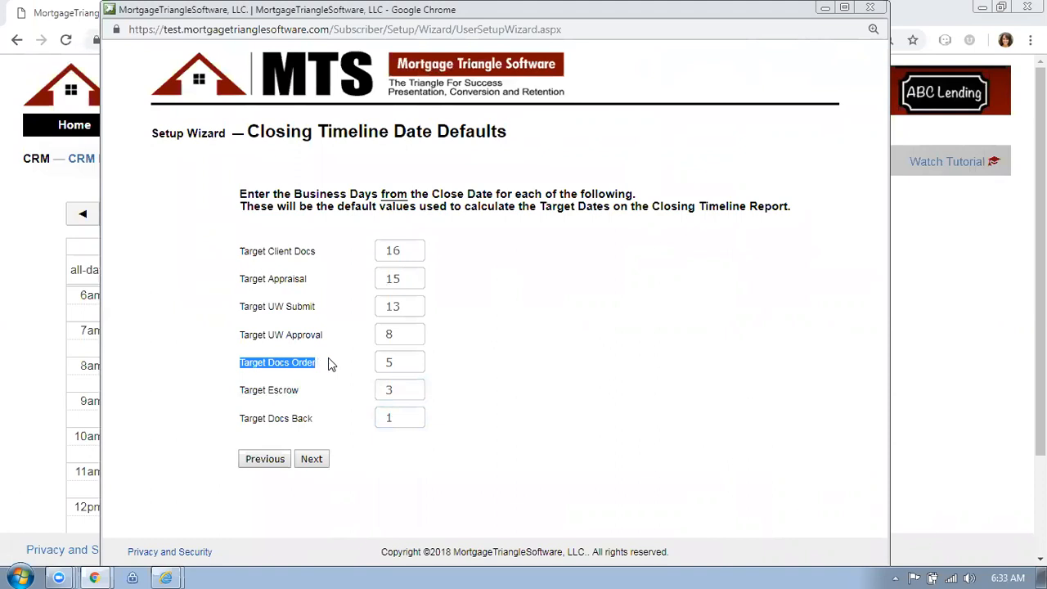
left_click(404, 361)
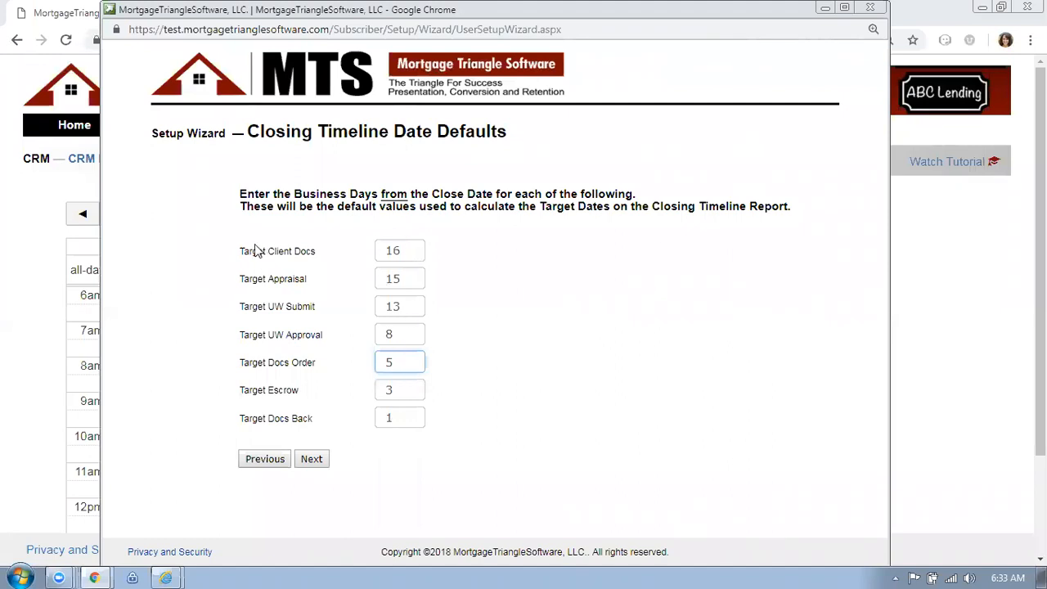
left_click_drag(239, 251, 319, 255)
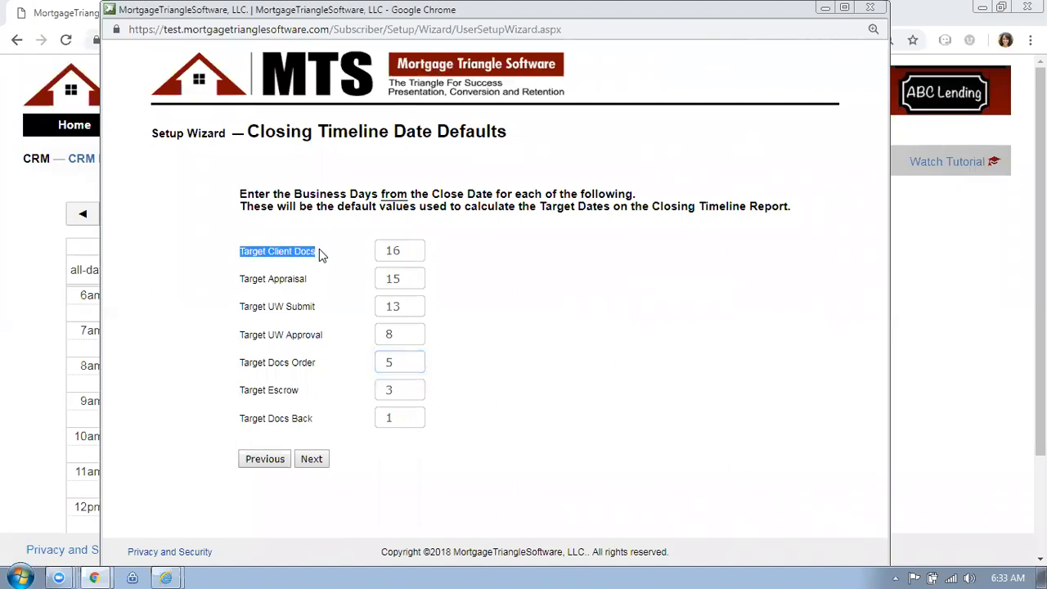
left_click(407, 251)
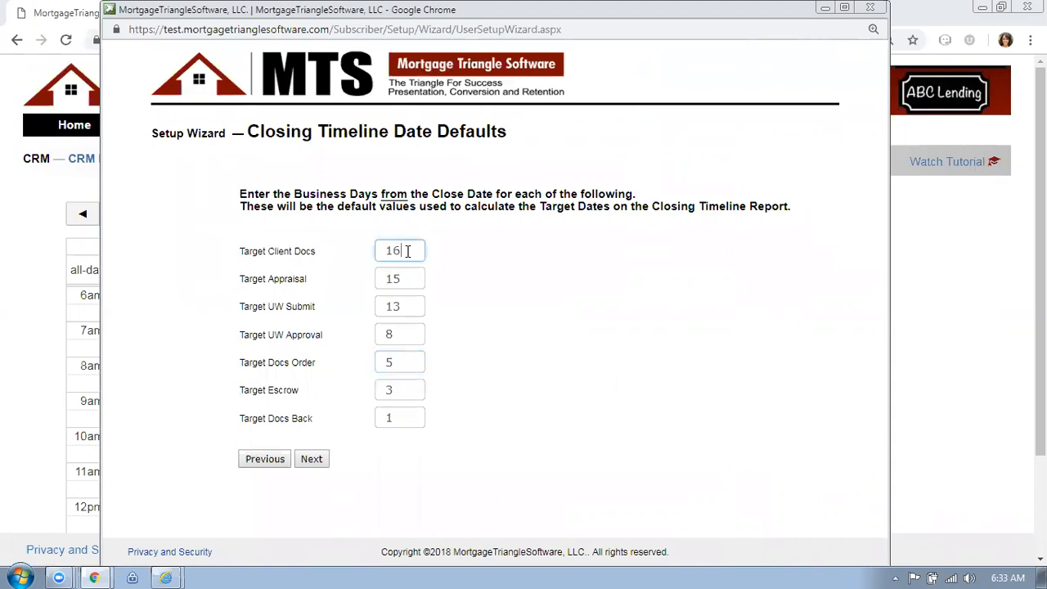
left_click_drag(240, 251, 318, 251)
left_click(410, 251)
left_click(451, 446)
Continue to Client Picklists and show the Contact Type picklist fields of the CONTACTS search view
left_click(311, 460)
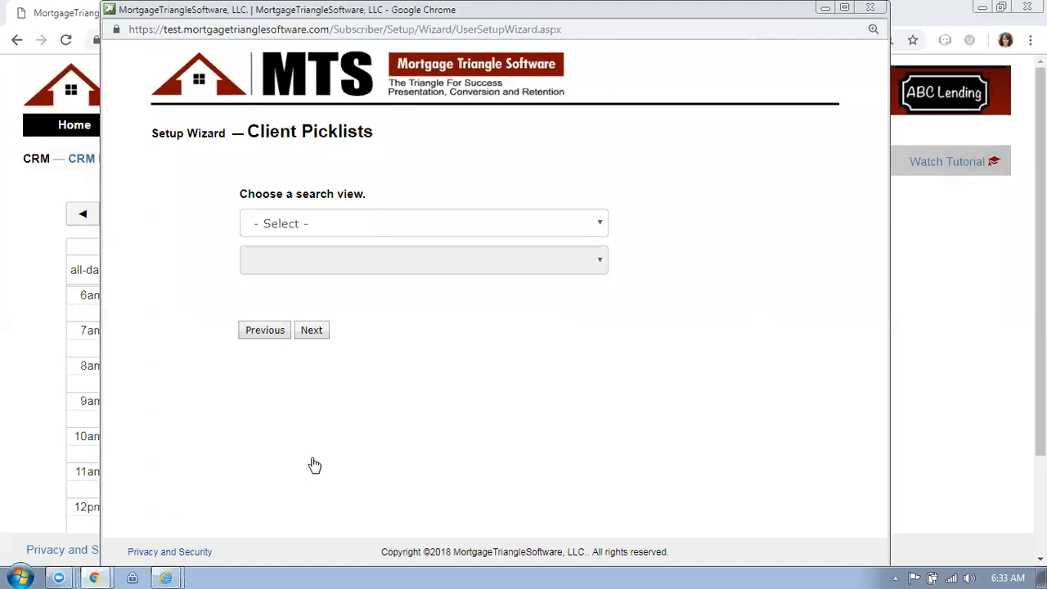
left_click(292, 226)
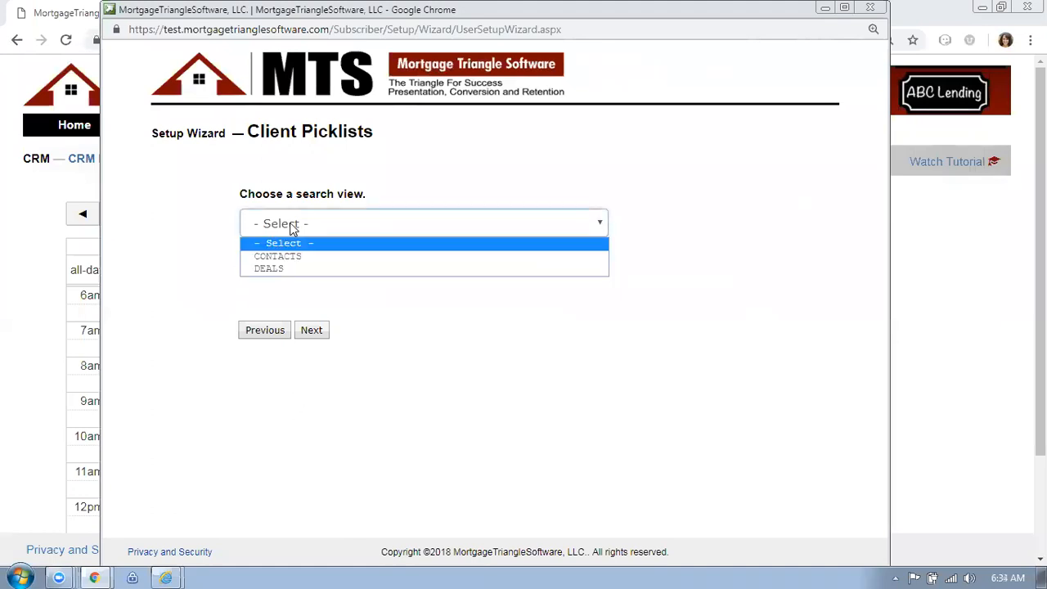
left_click(290, 256)
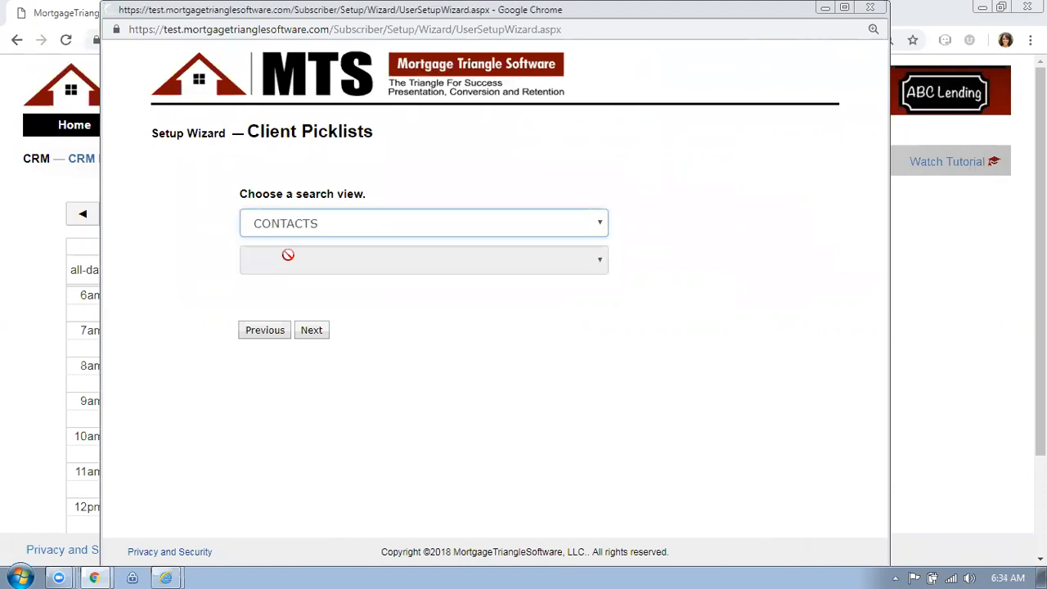
left_click(328, 219)
left_click(290, 269)
left_click(311, 222)
left_click(286, 257)
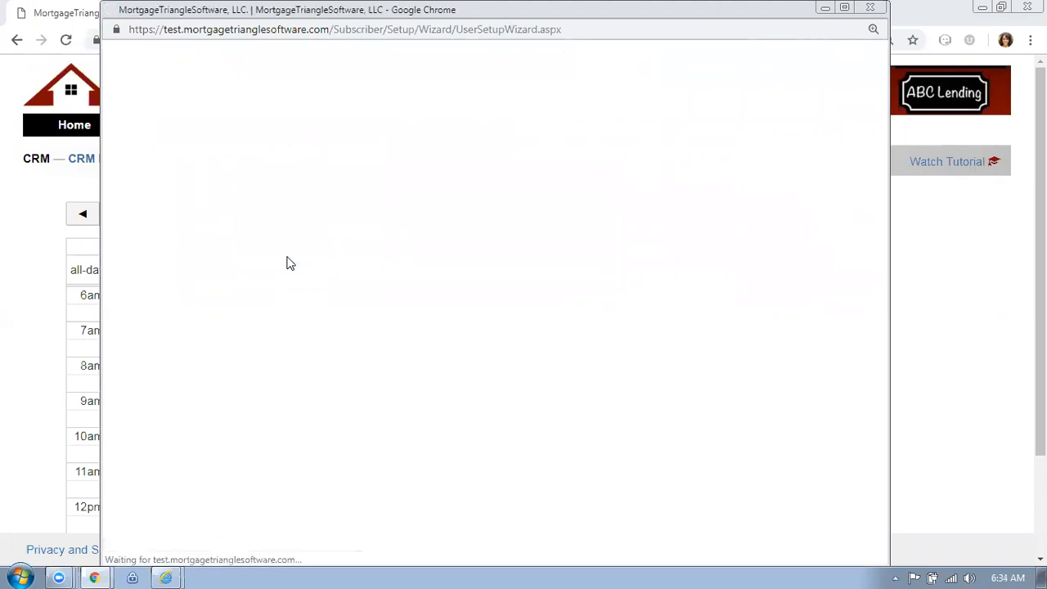
left_click(288, 261)
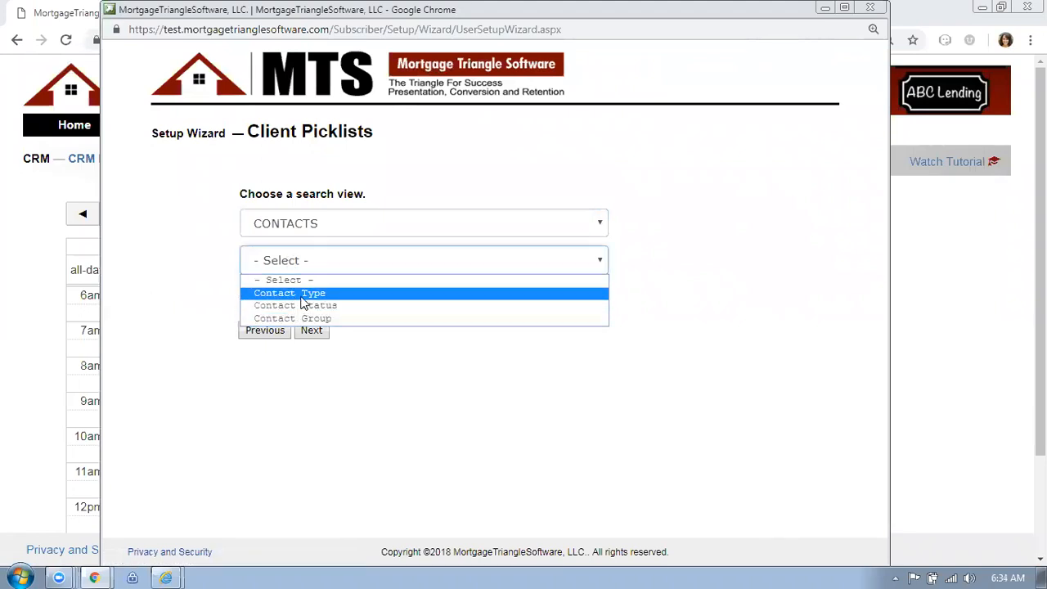
left_click(302, 294)
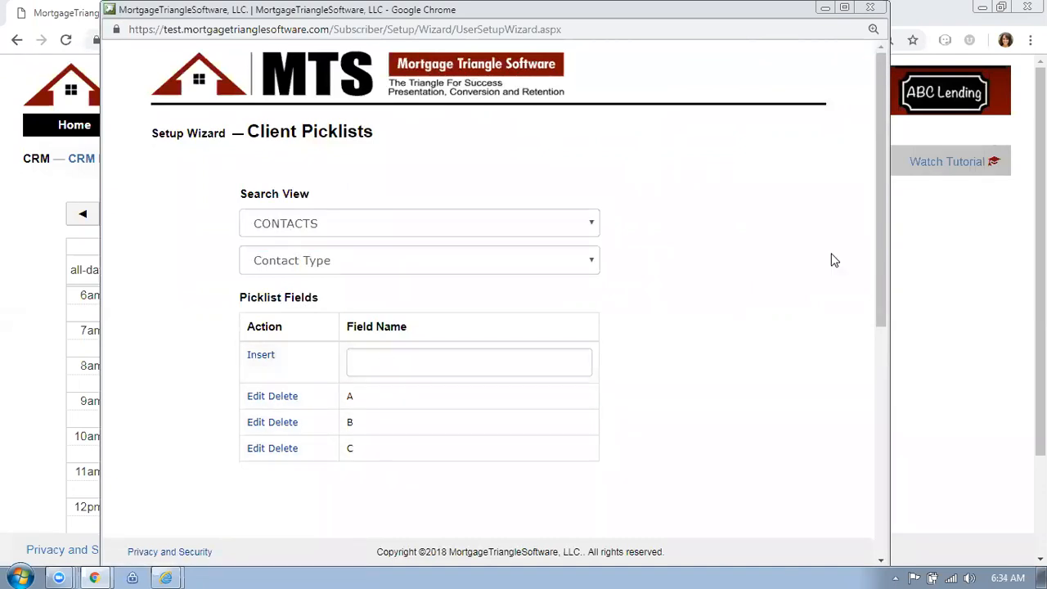
Look over the available search views and contact picklist categories without changing the selection
left_click(311, 225)
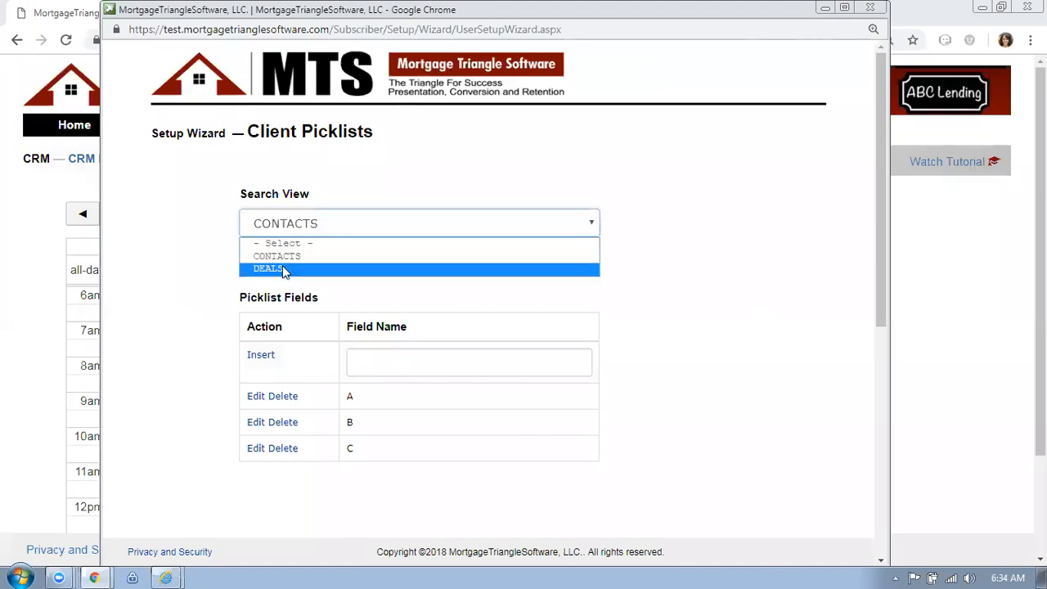
left_click(626, 242)
left_click(325, 263)
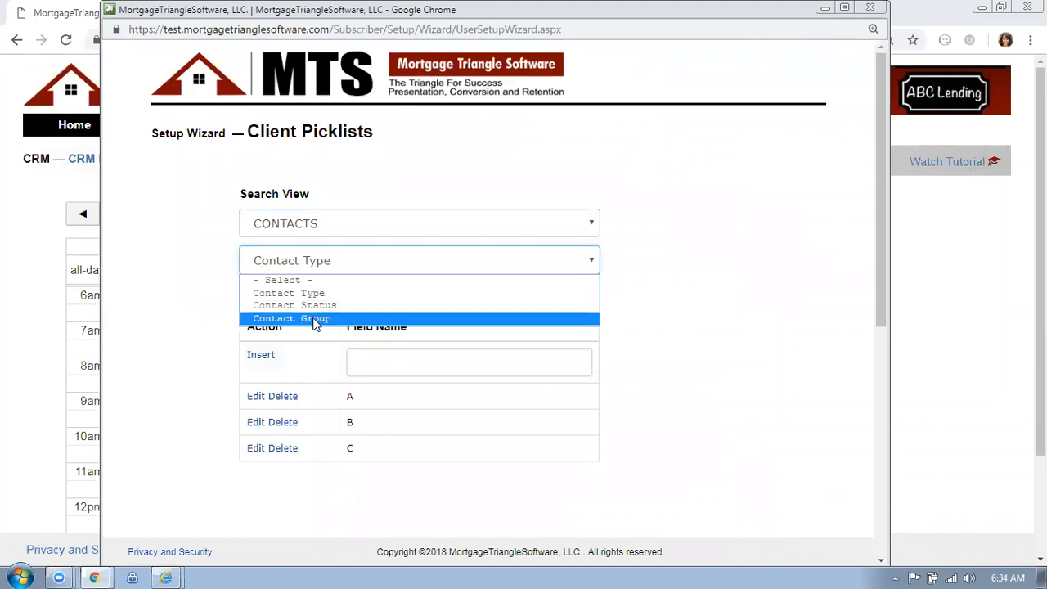
left_click(650, 164)
Switch the client picklists' search view to DEALS
left_click(319, 231)
left_click(276, 269)
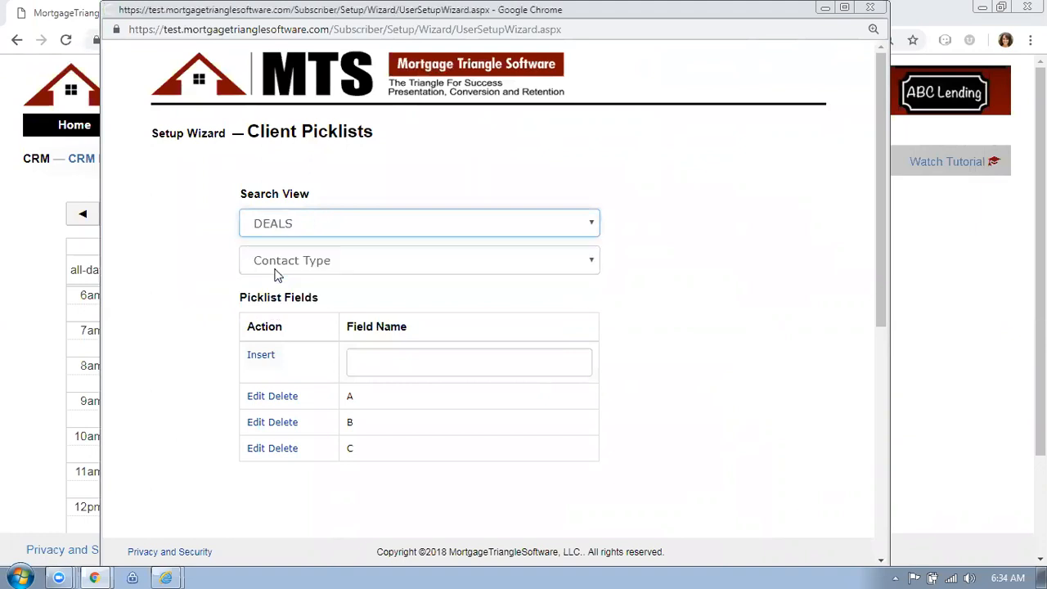
Look over the DEALS picklist categories and the available search views without selecting a different one
left_click(283, 262)
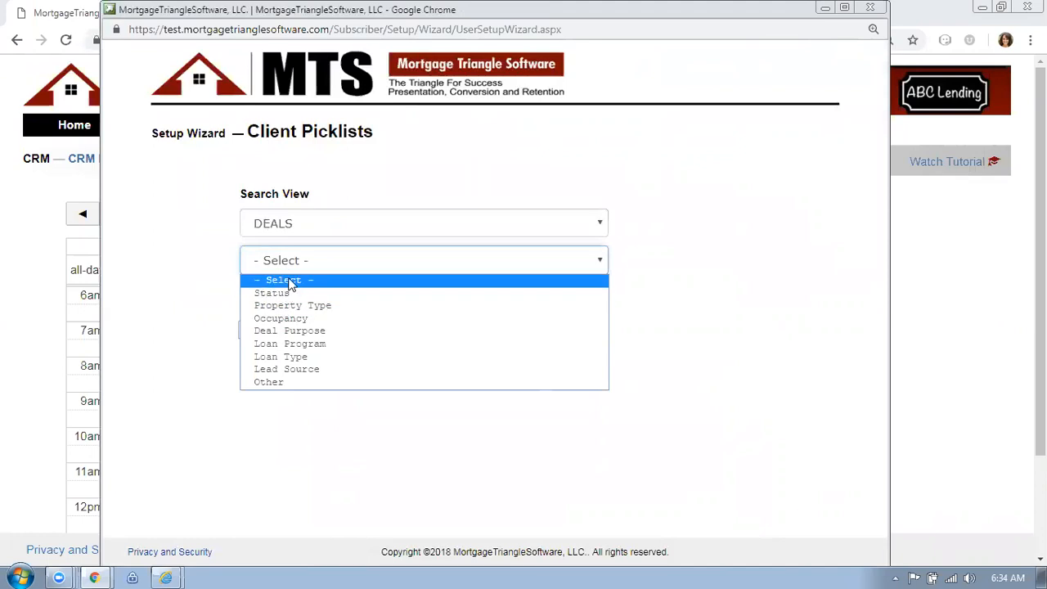
left_click(314, 222)
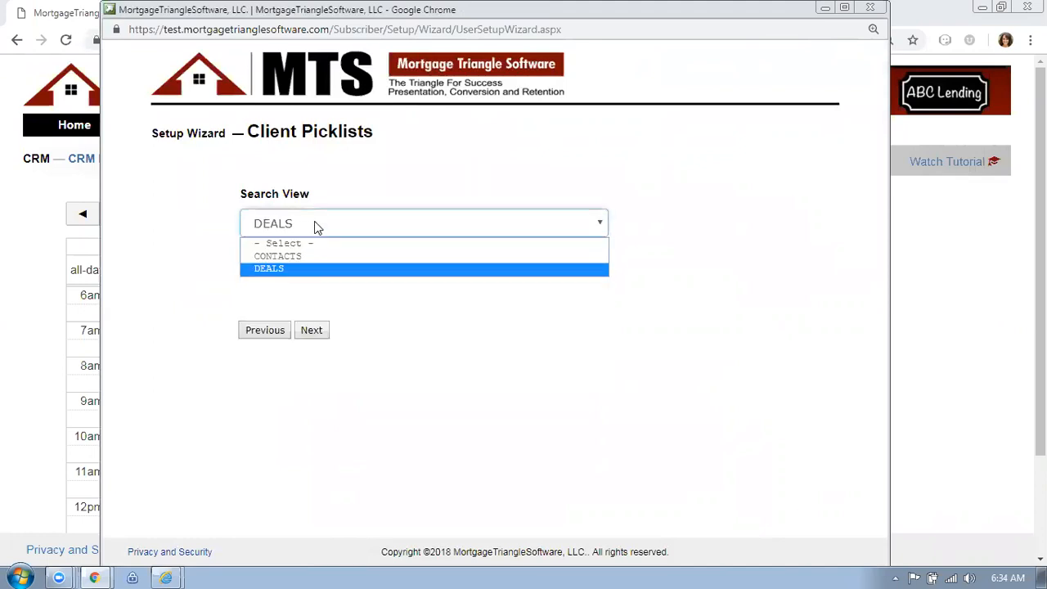
left_click(386, 396)
Continue to User-Defined Fields and show the fields of the CONTACTS search view
left_click(311, 331)
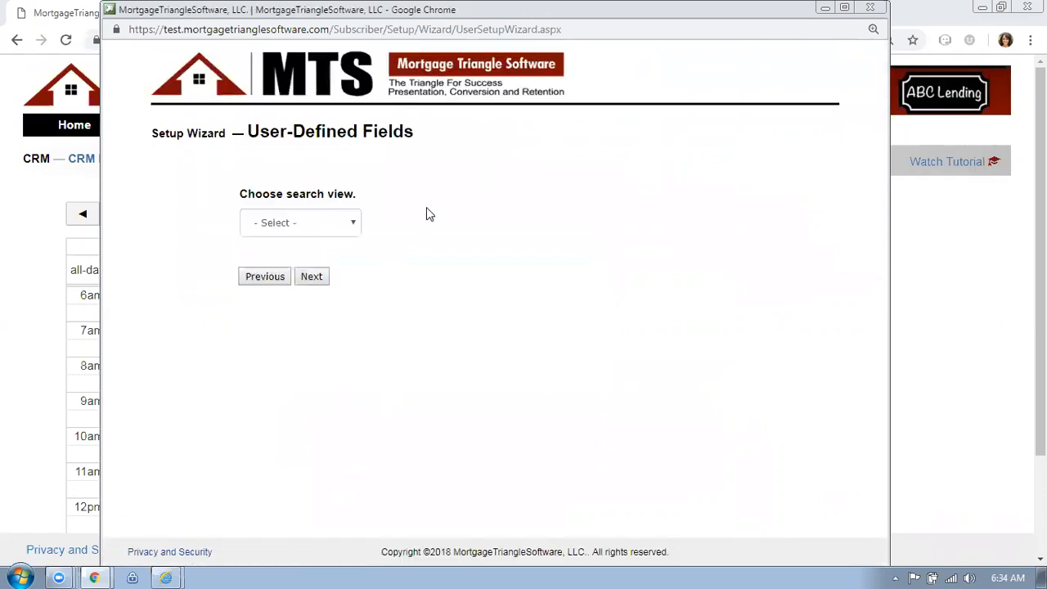
left_click(295, 226)
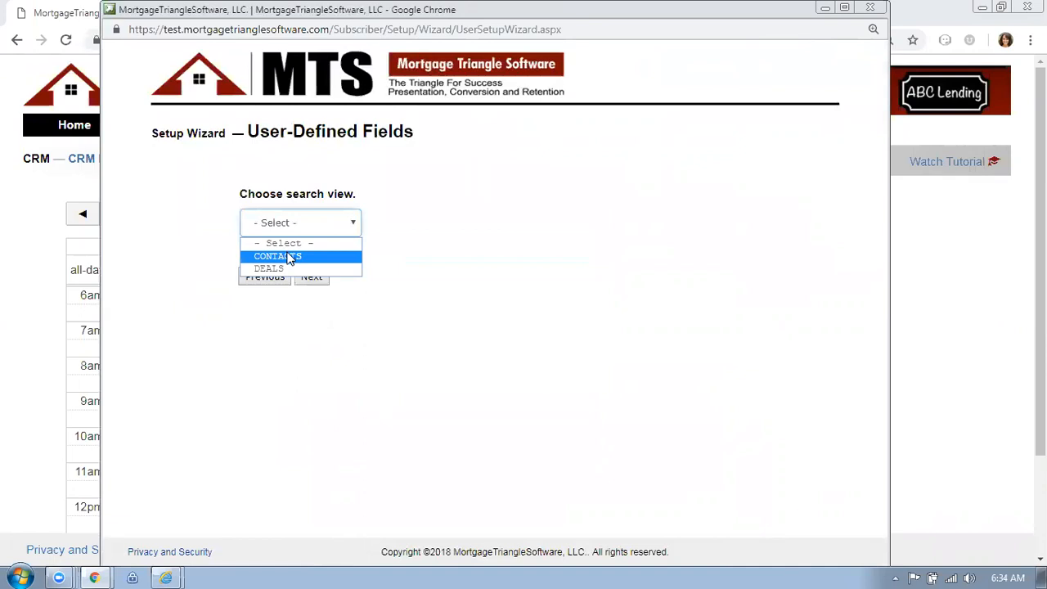
left_click(288, 257)
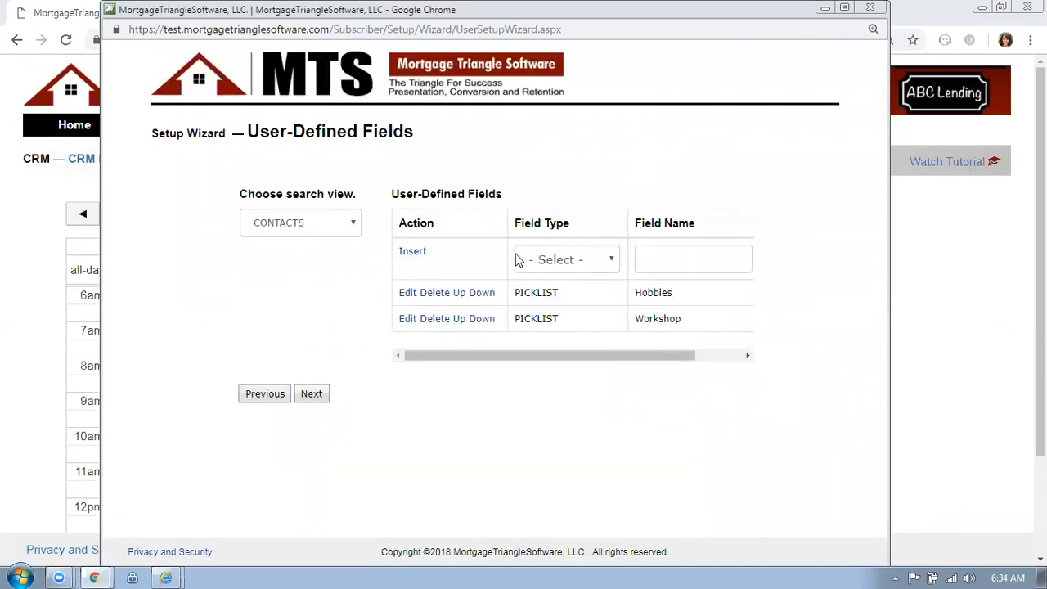
left_click(571, 264)
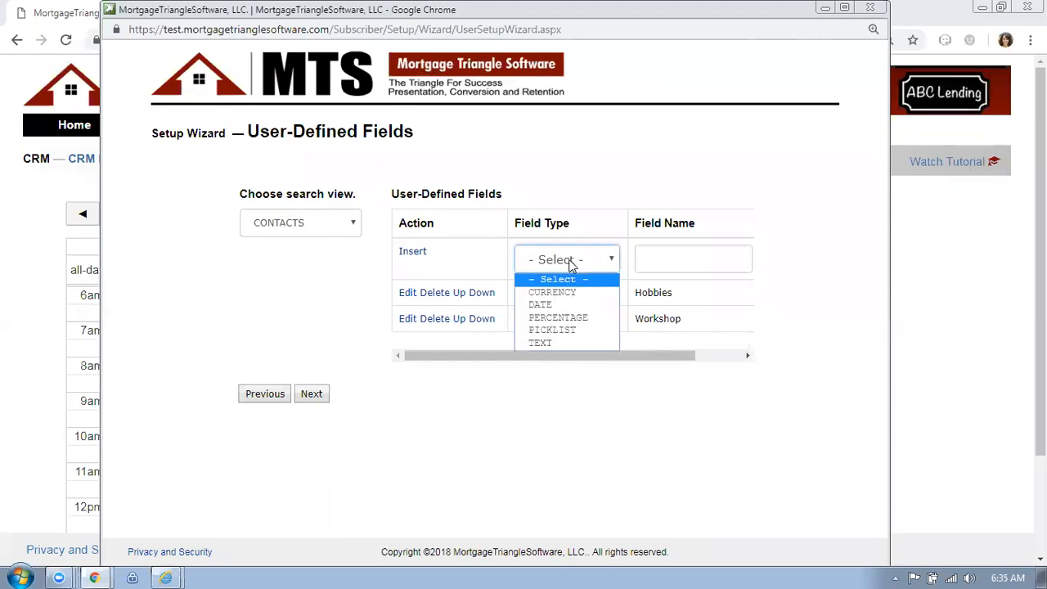
left_click(551, 346)
left_click(653, 261)
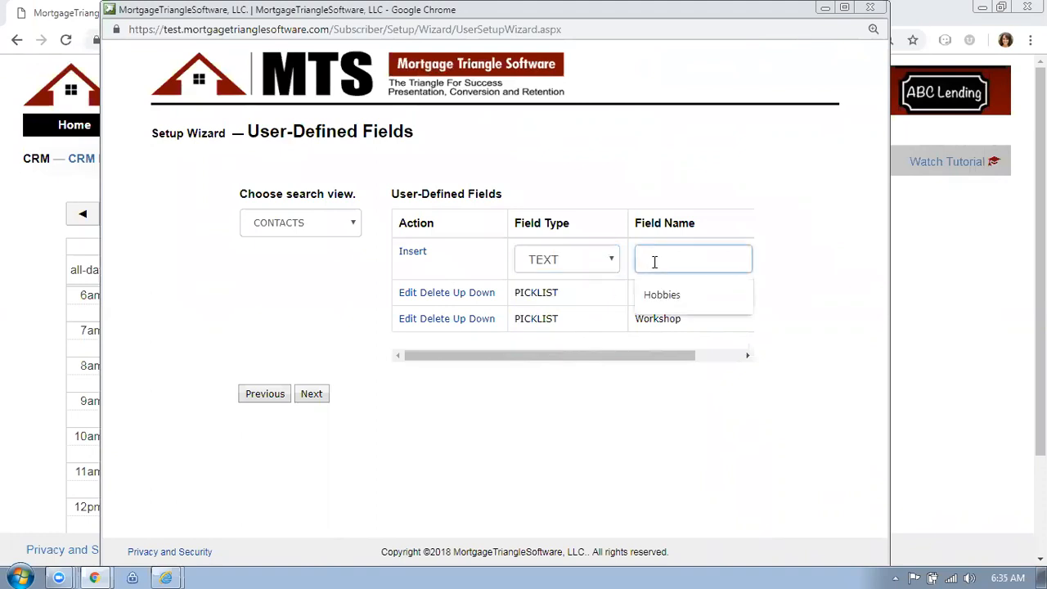
Replace the contacts' Hobbies picklist field by deleting it and inserting a user-defined TEXT field named Hobbies
left_click(433, 293)
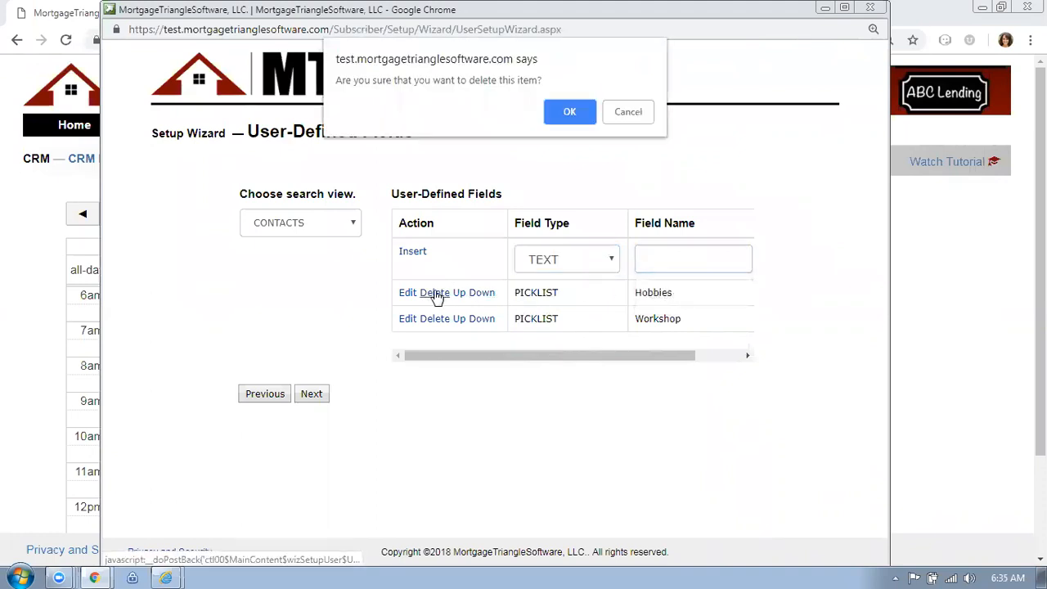
left_click(573, 111)
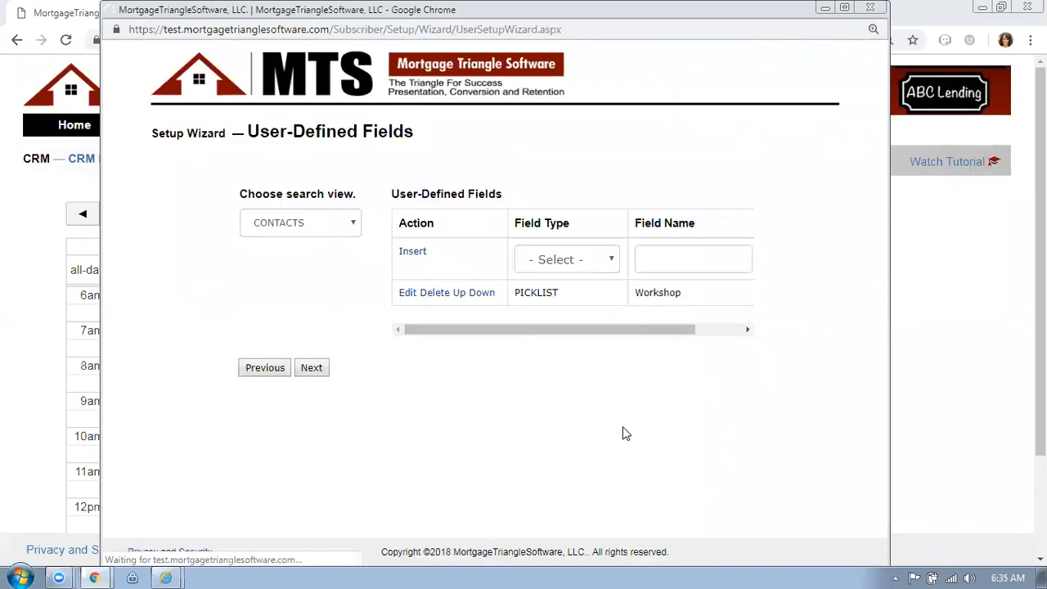
left_click(669, 253)
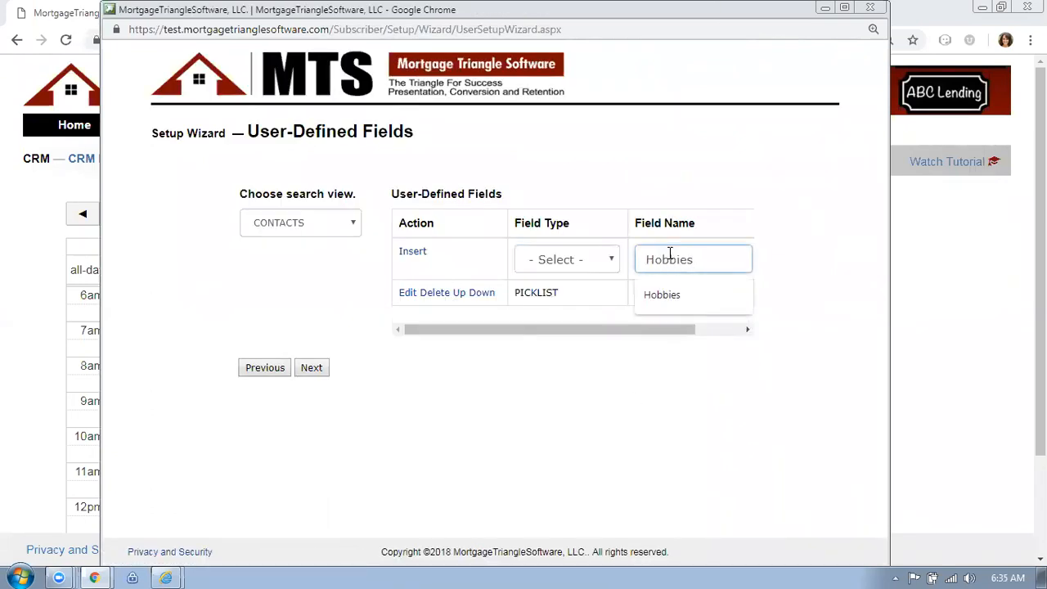
left_click(408, 252)
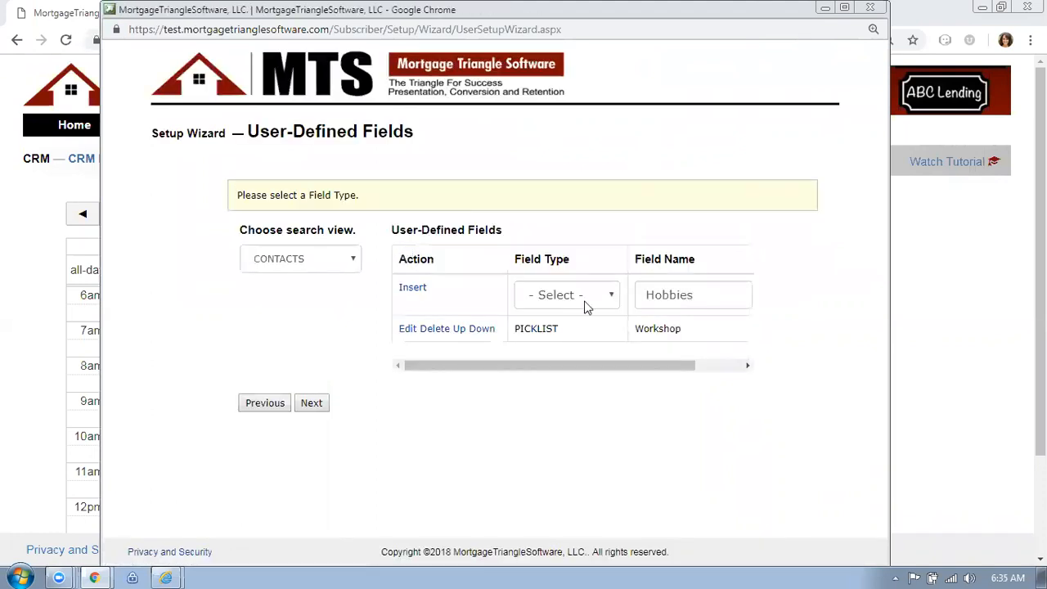
left_click(584, 301)
left_click(555, 378)
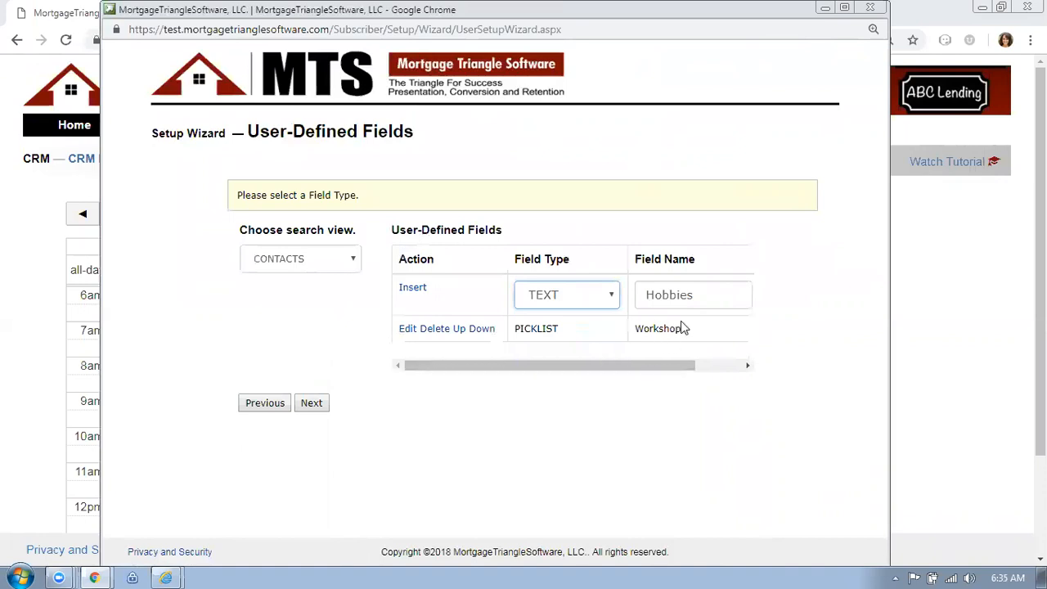
left_click(410, 290)
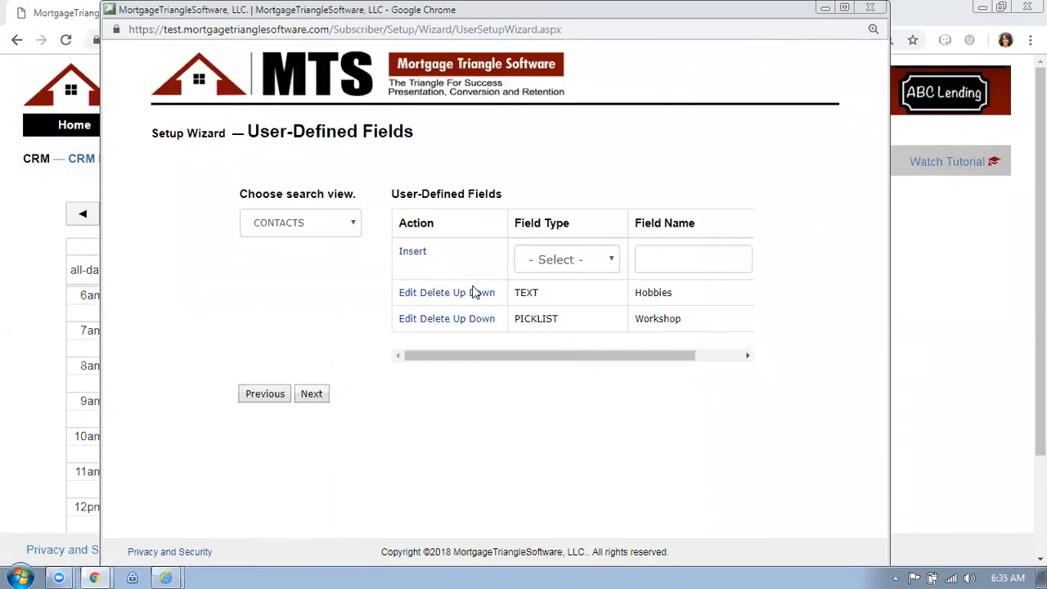
Switch the search view of the user-defined fields to DEALS
left_click_drag(674, 292, 637, 293)
left_click(775, 355)
left_click(347, 226)
left_click(281, 268)
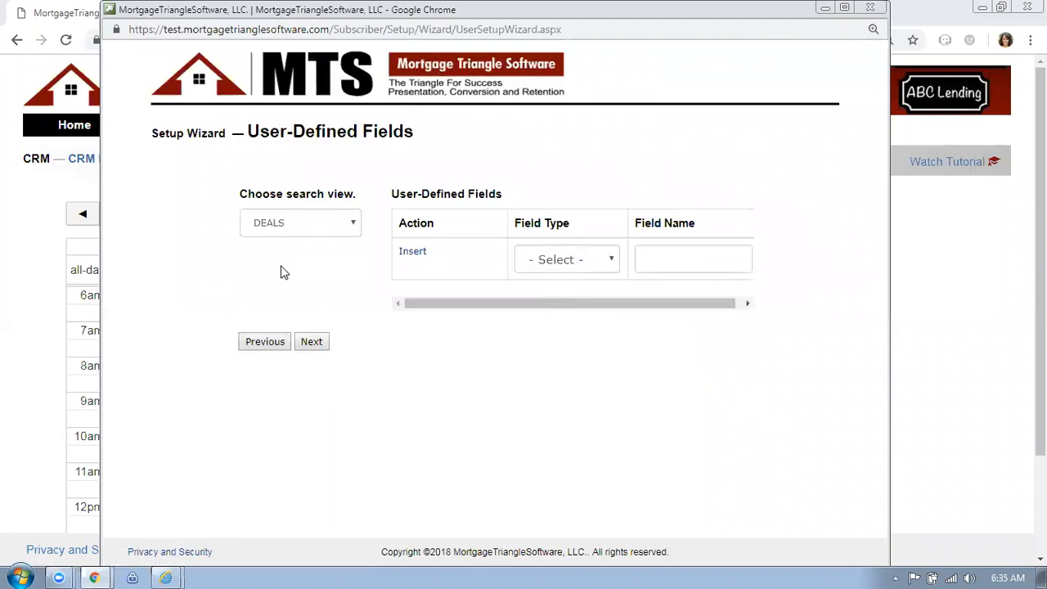
Leave the DEALS user-defined fields without adding any and finish the Setup Wizard
left_click(610, 260)
left_click(448, 468)
left_click(312, 344)
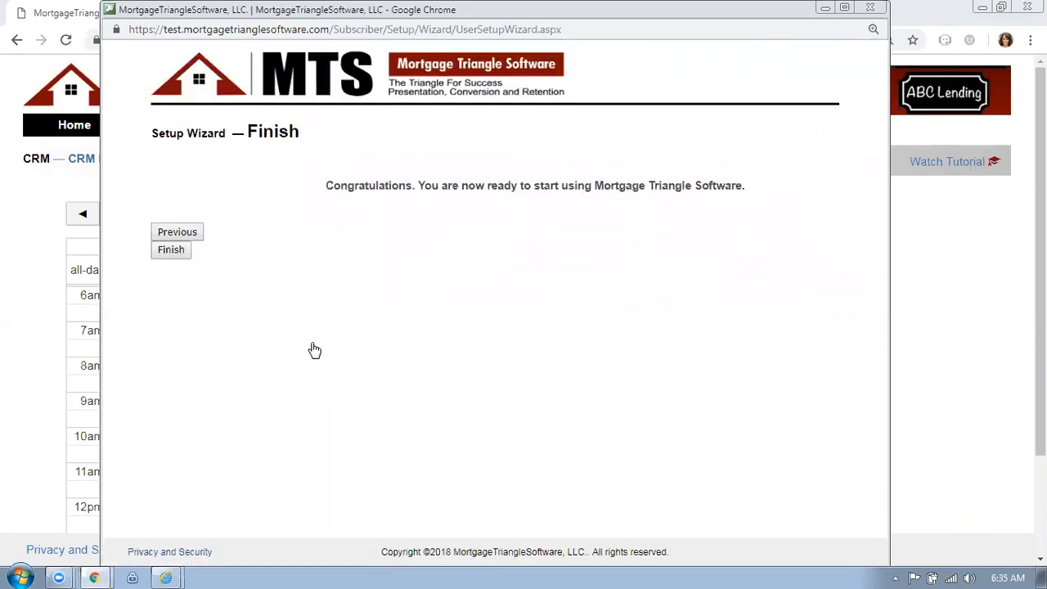
left_click(171, 251)
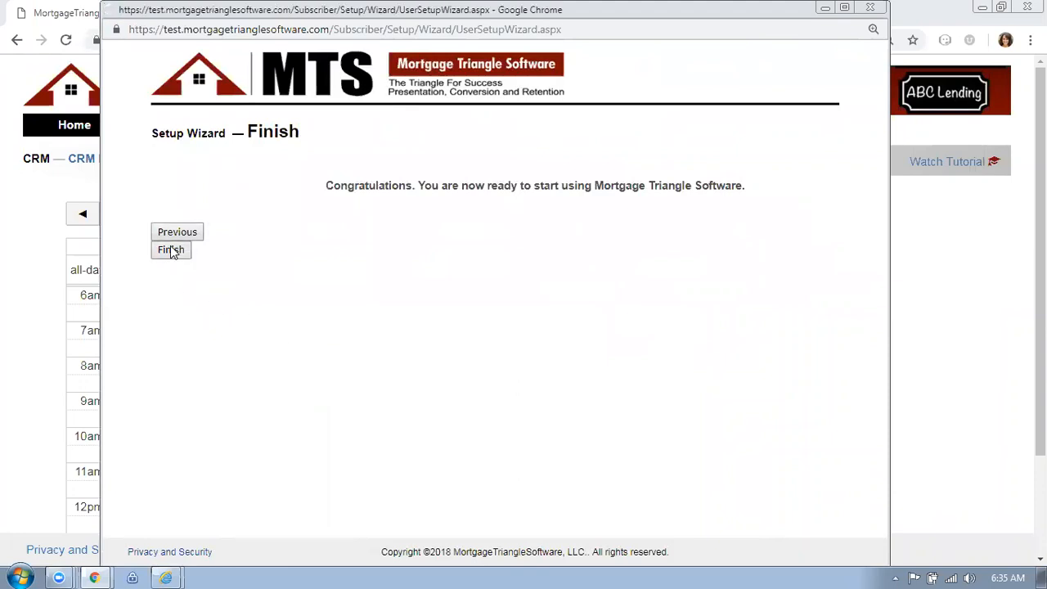
View the account's closing cost fees list and the search view choices for managing client picklists
mouse_move(381, 125)
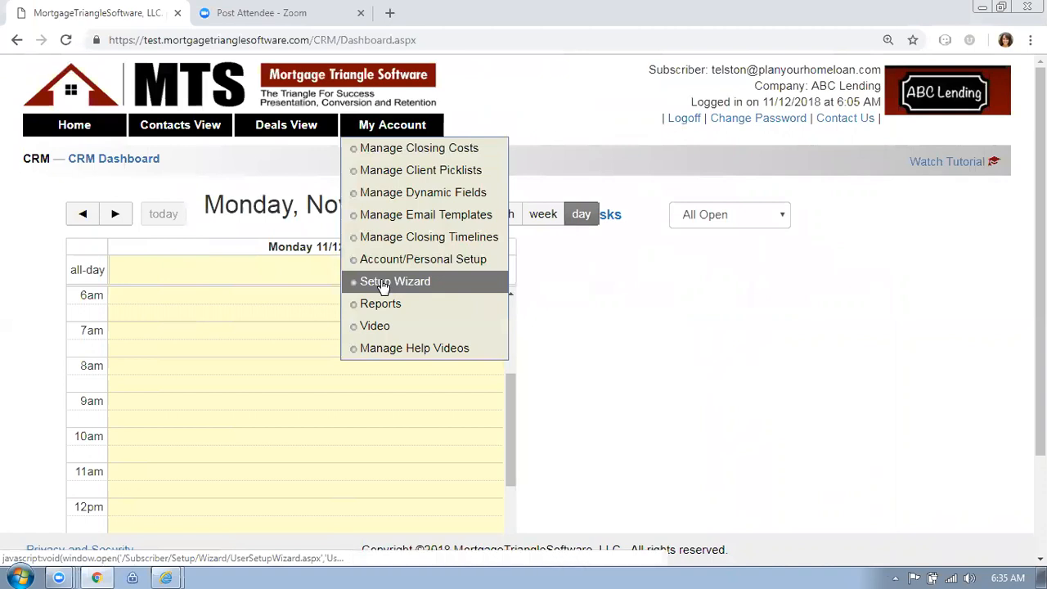
left_click(407, 151)
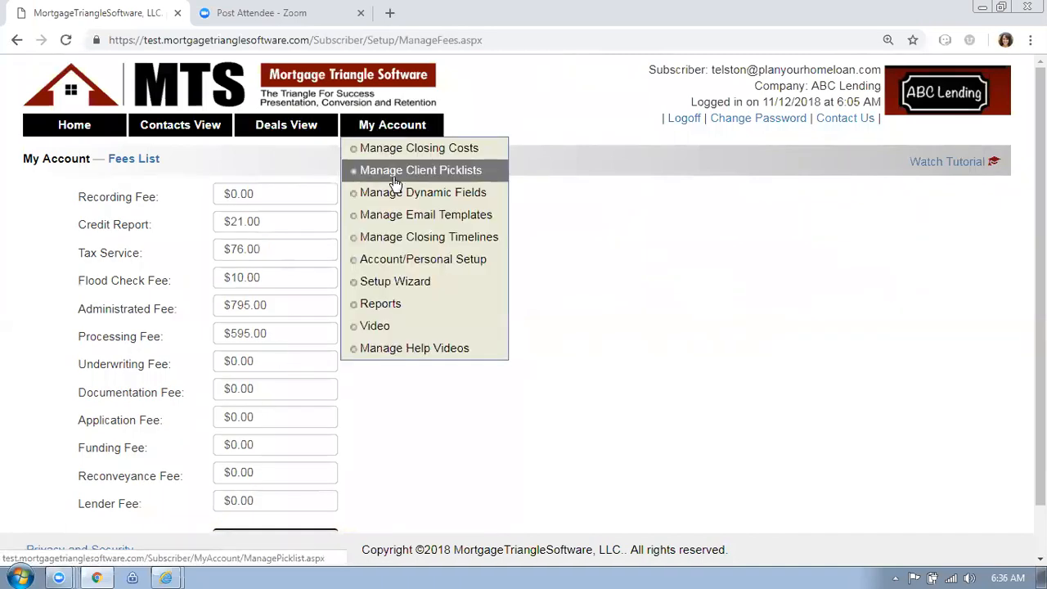
left_click(393, 170)
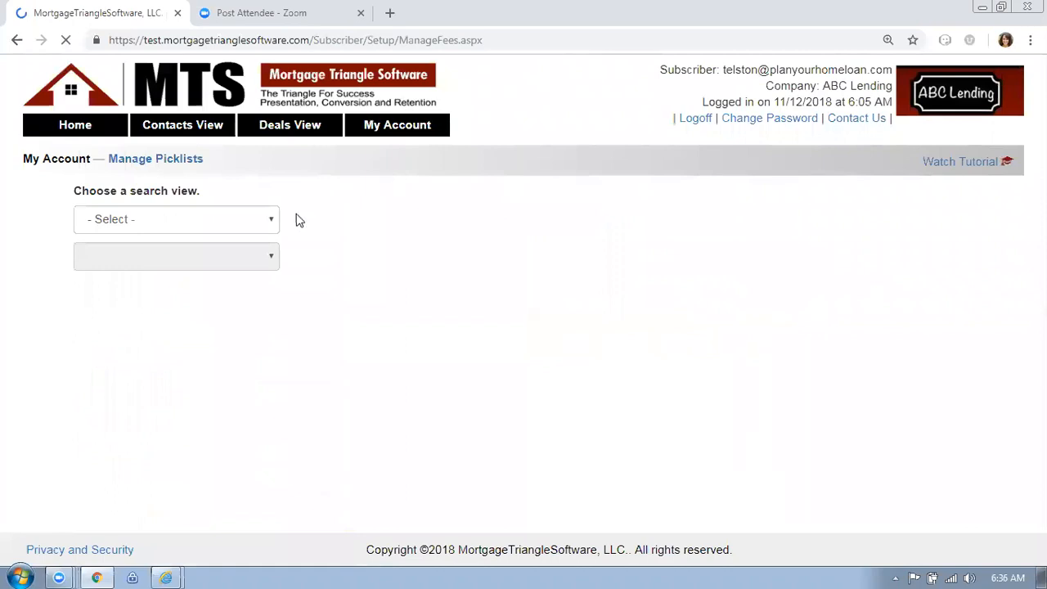
left_click(269, 222)
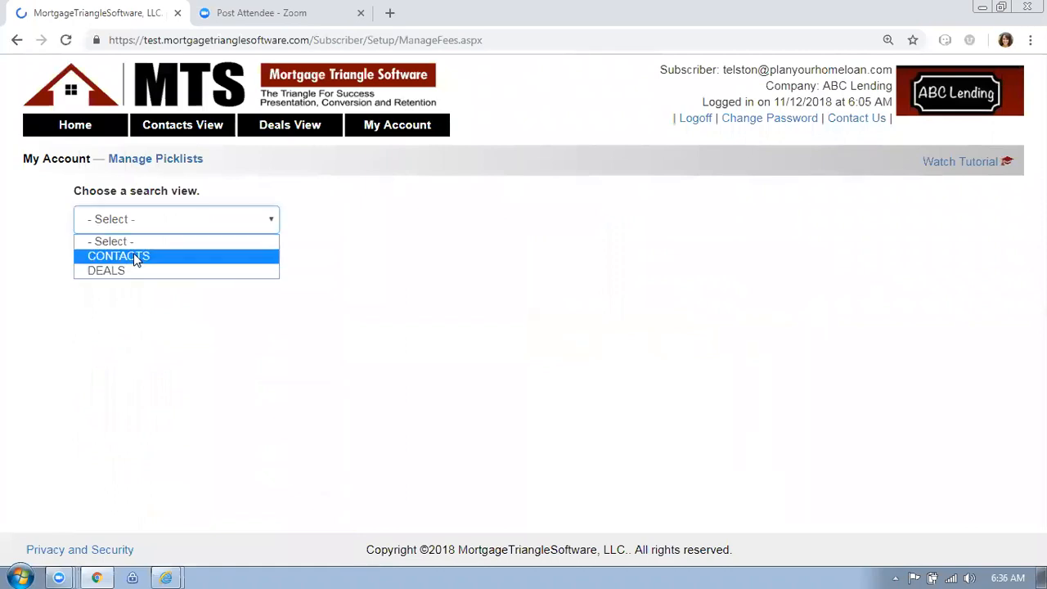
Go to the account's Manage Dynamic Fields page and look over its search view choices without selecting one
mouse_move(374, 133)
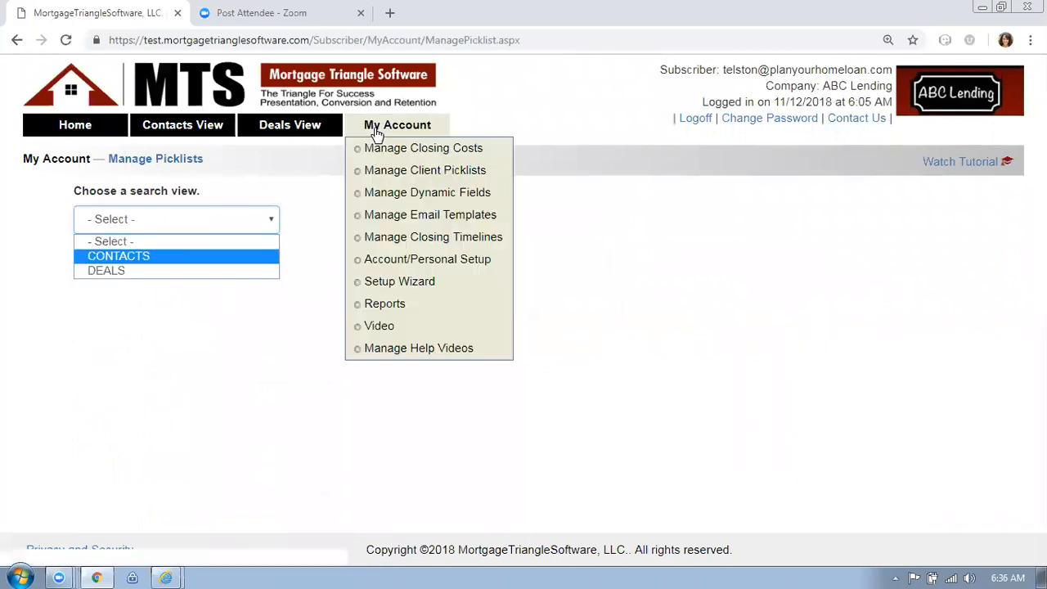
left_click(381, 195)
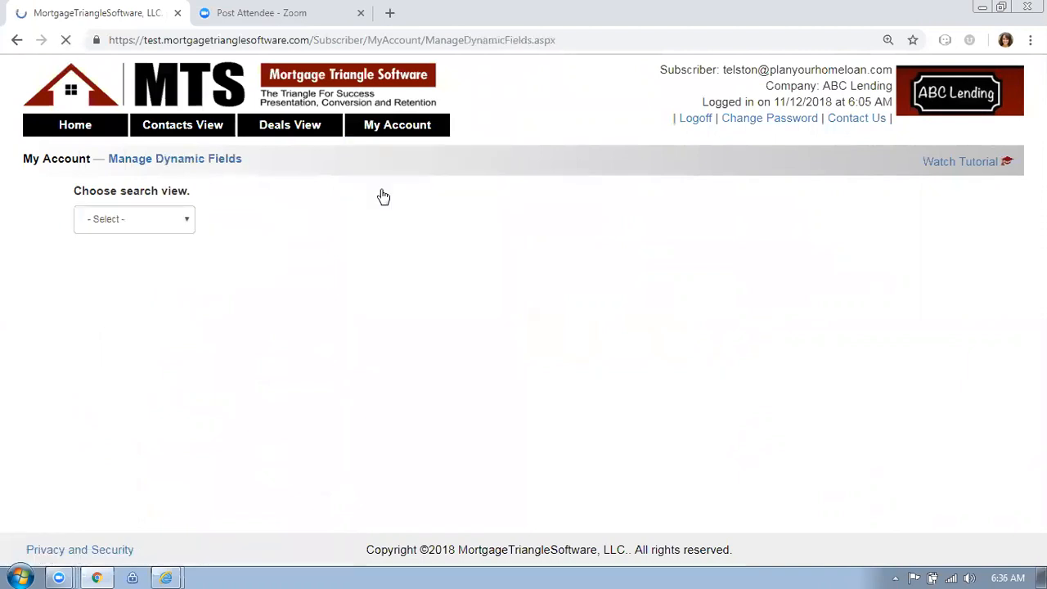
left_click(187, 223)
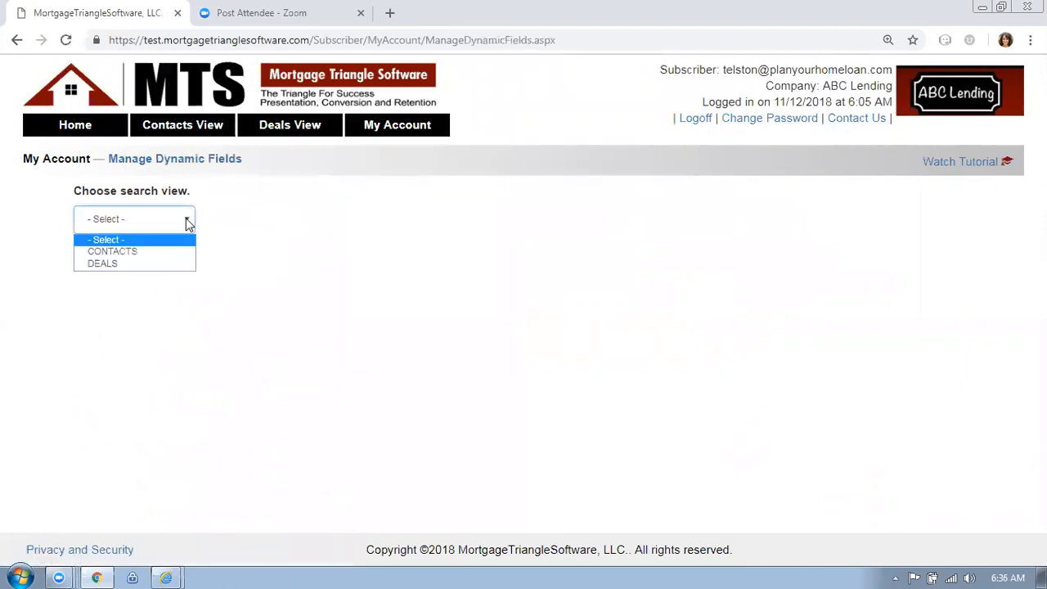
left_click(389, 197)
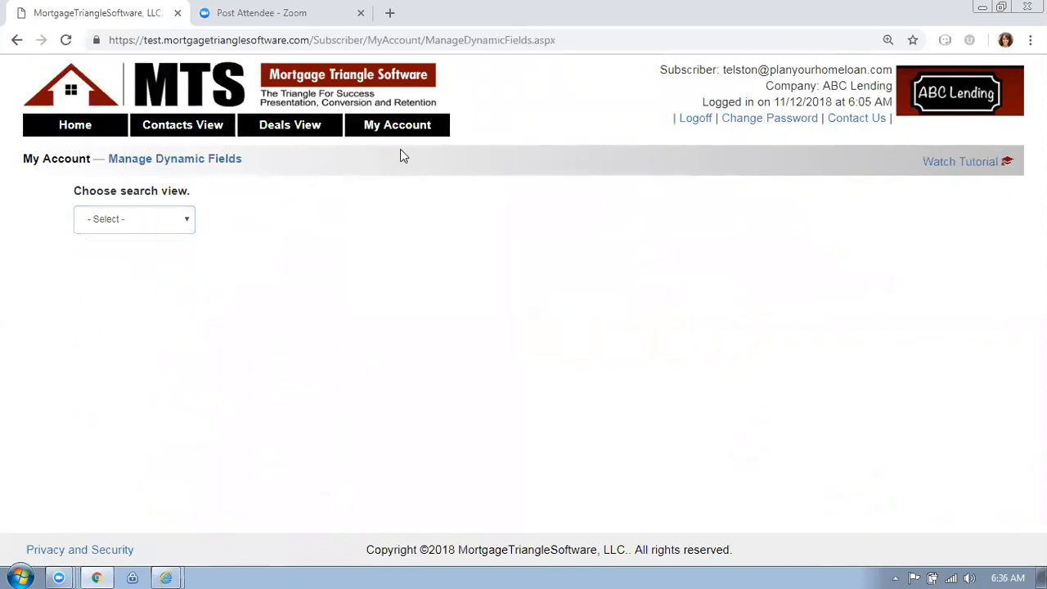
Reopen the Setup Wizard from the account options, view its Welcome page, and close the wizard window
mouse_move(392, 131)
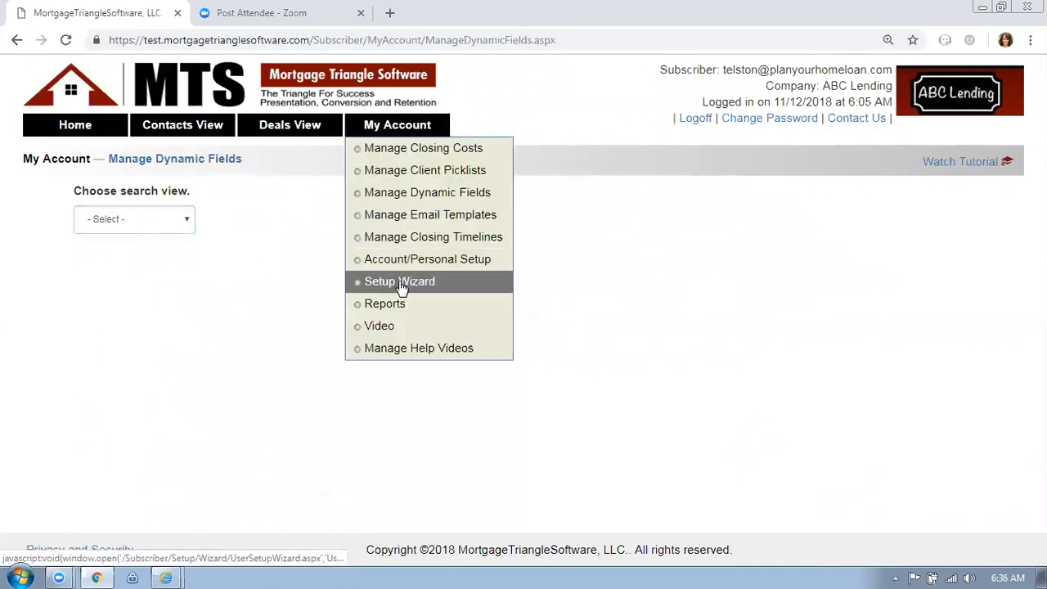
left_click(401, 283)
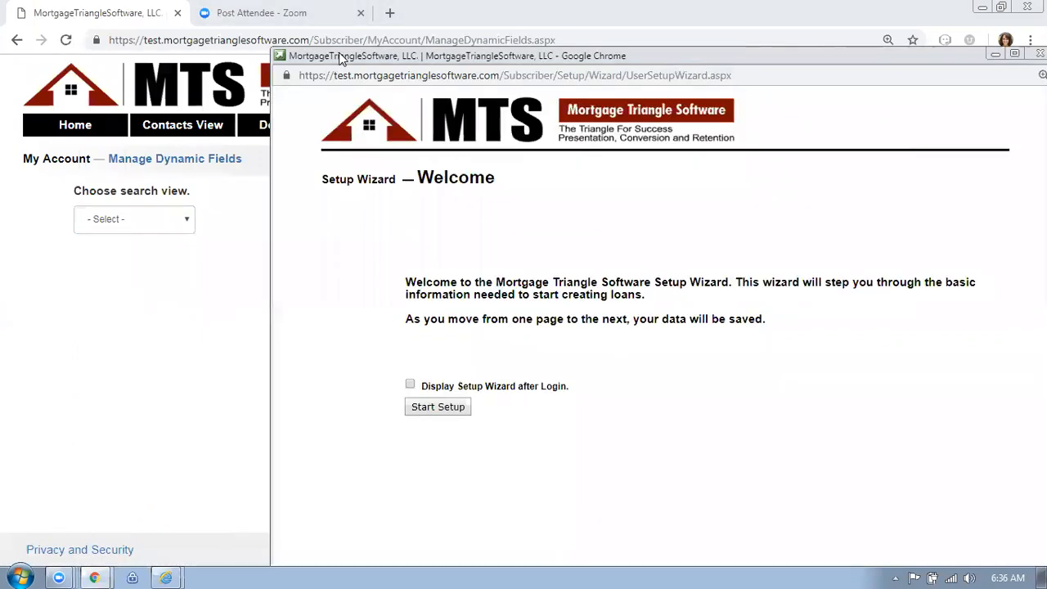
left_click_drag(350, 62, 199, 33)
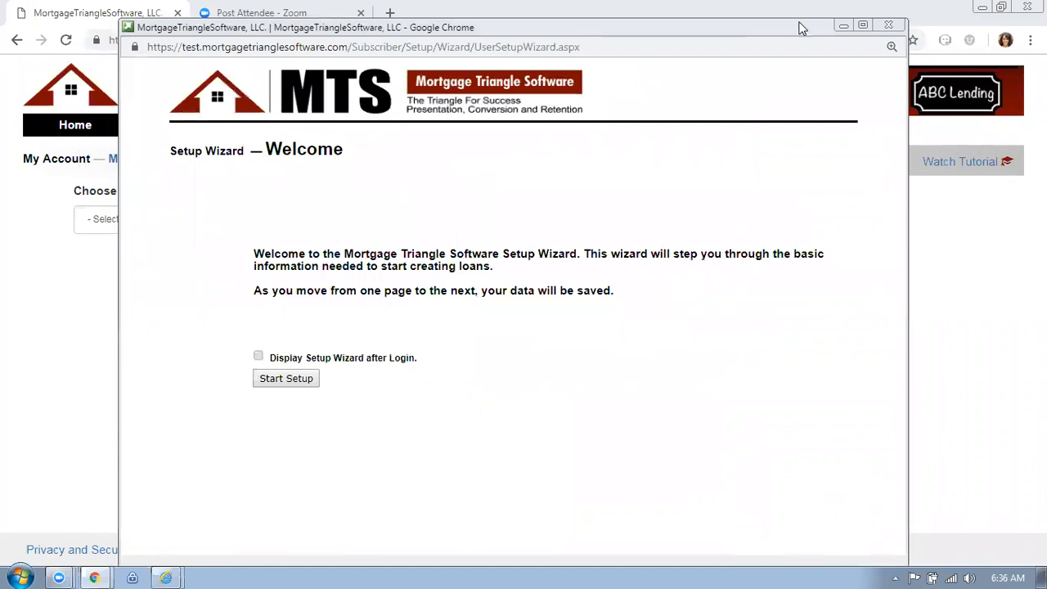
key("alt+F4")
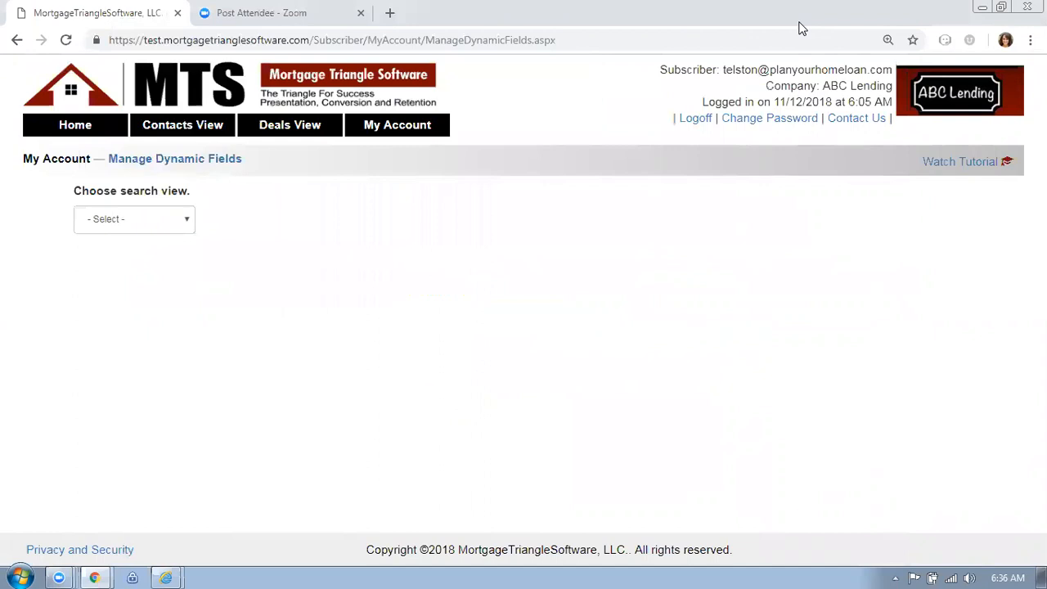